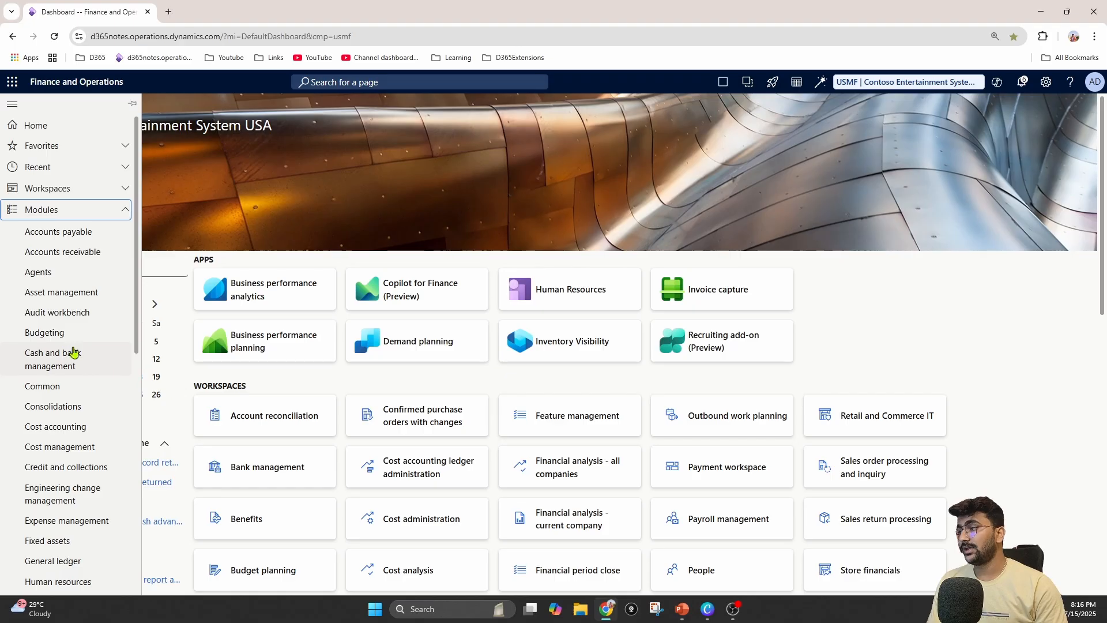
Open the Journal names setup page of the General ledger module
scroll(74, 353, "down", 4)
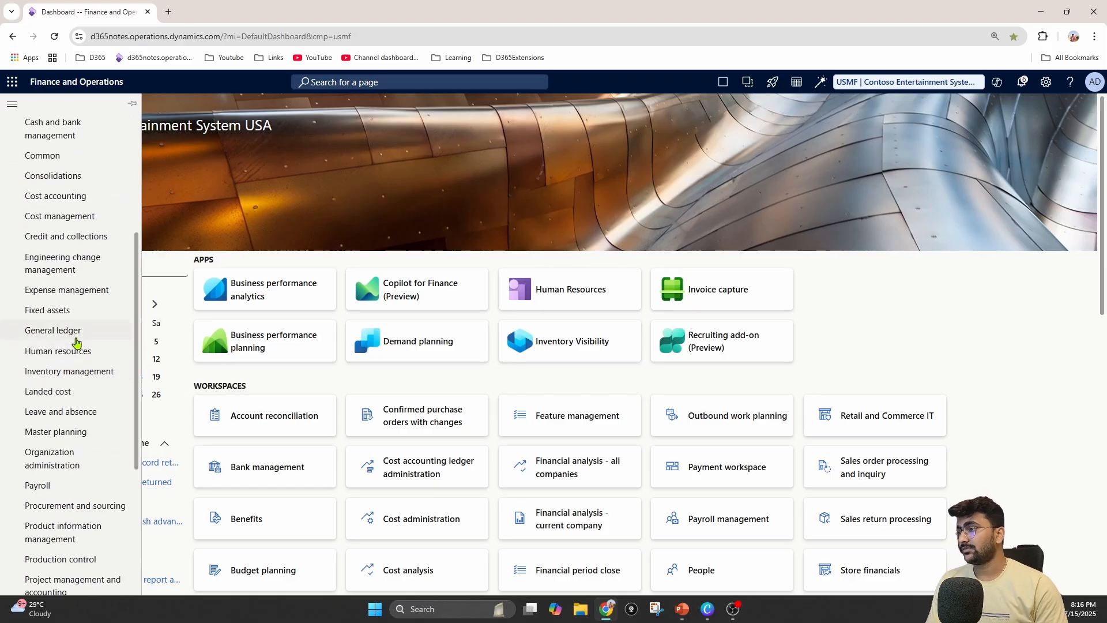
left_click(77, 333)
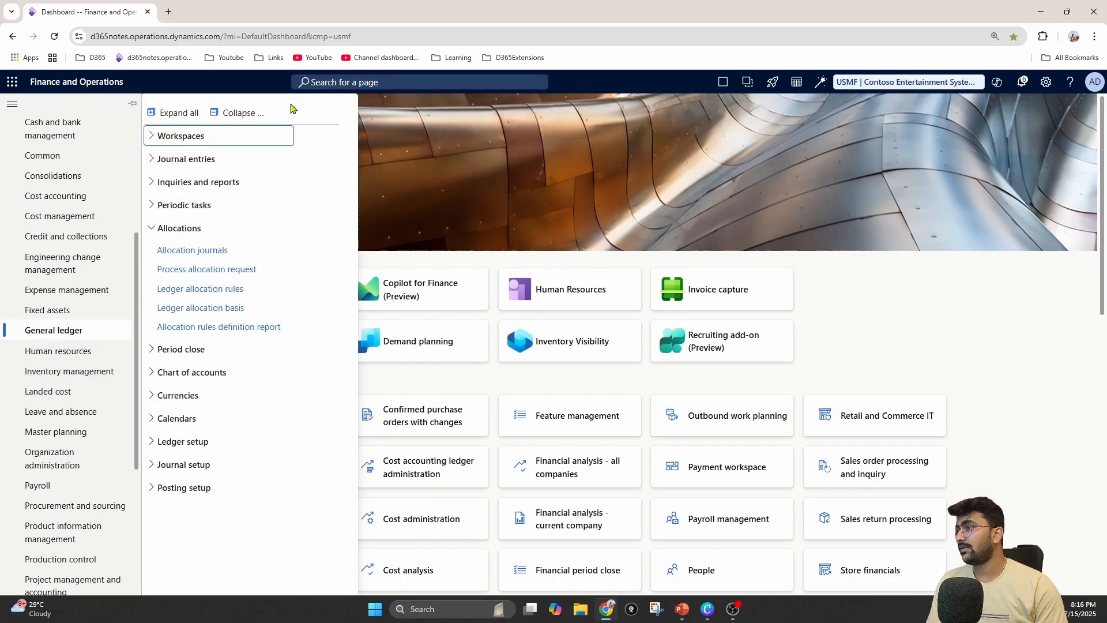
left_click(260, 113)
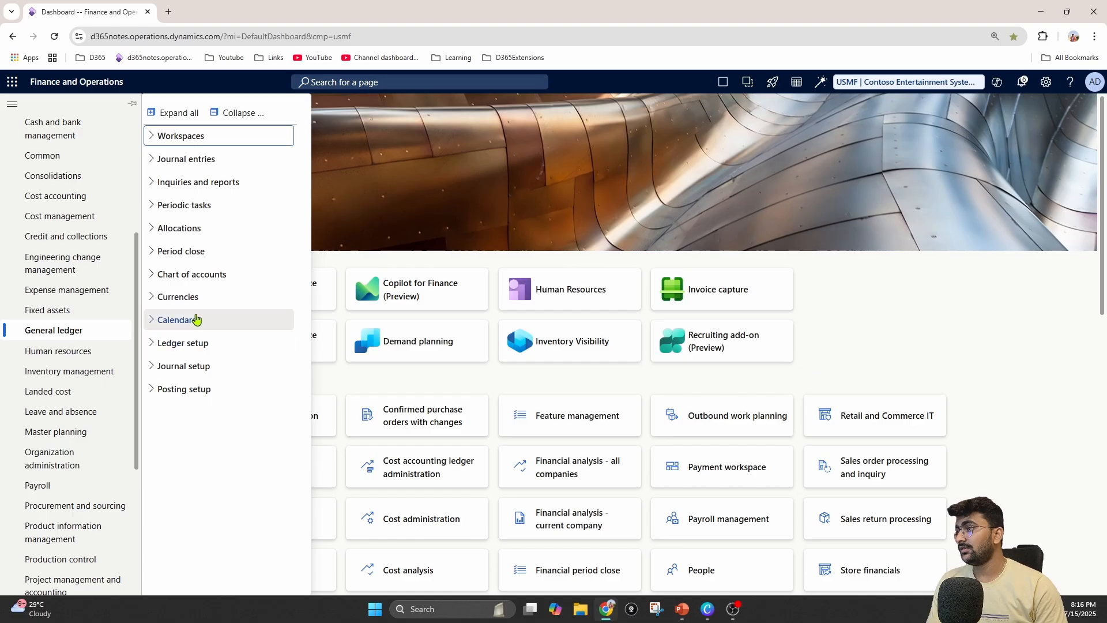
left_click(173, 370)
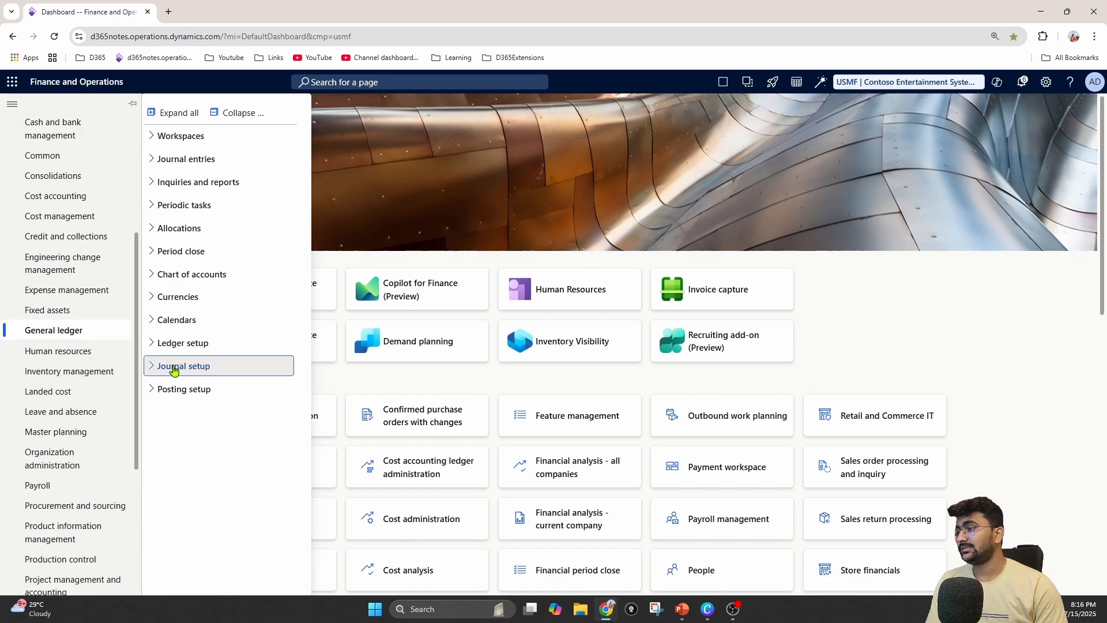
left_click(199, 388)
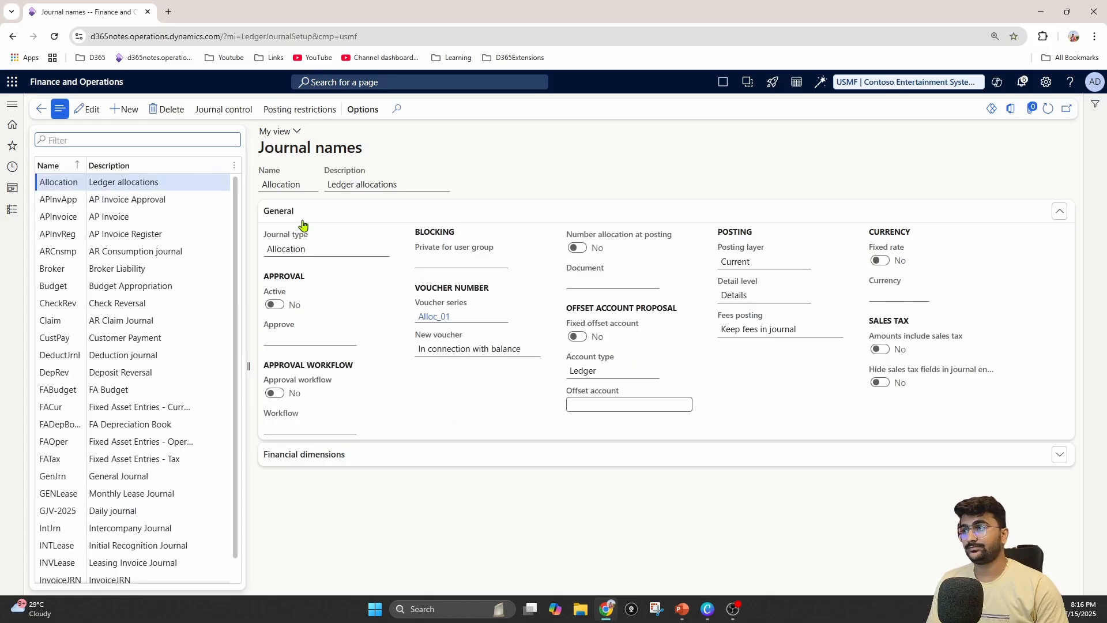
Create a new journal name Alloc with the description "Allocation journal"
left_click(131, 110)
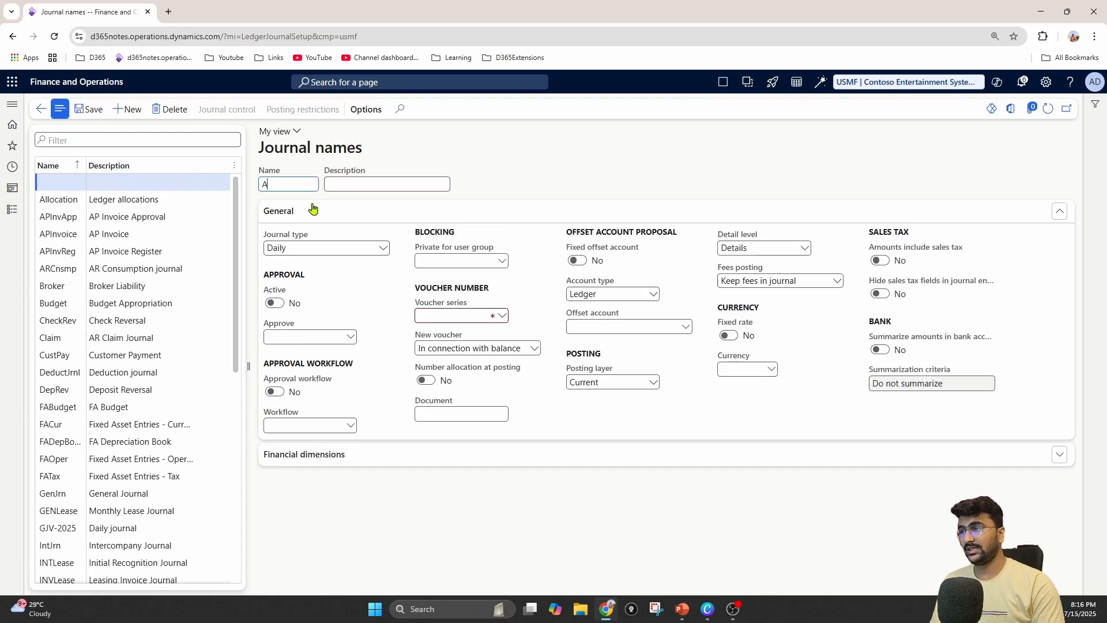
type("Alo")
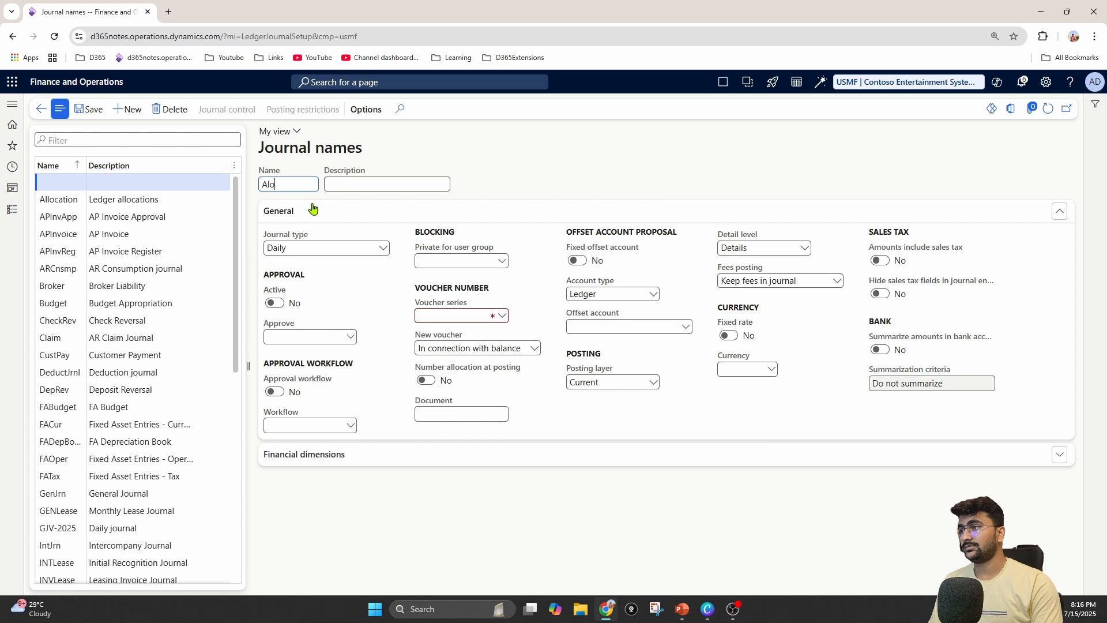
type("oc")
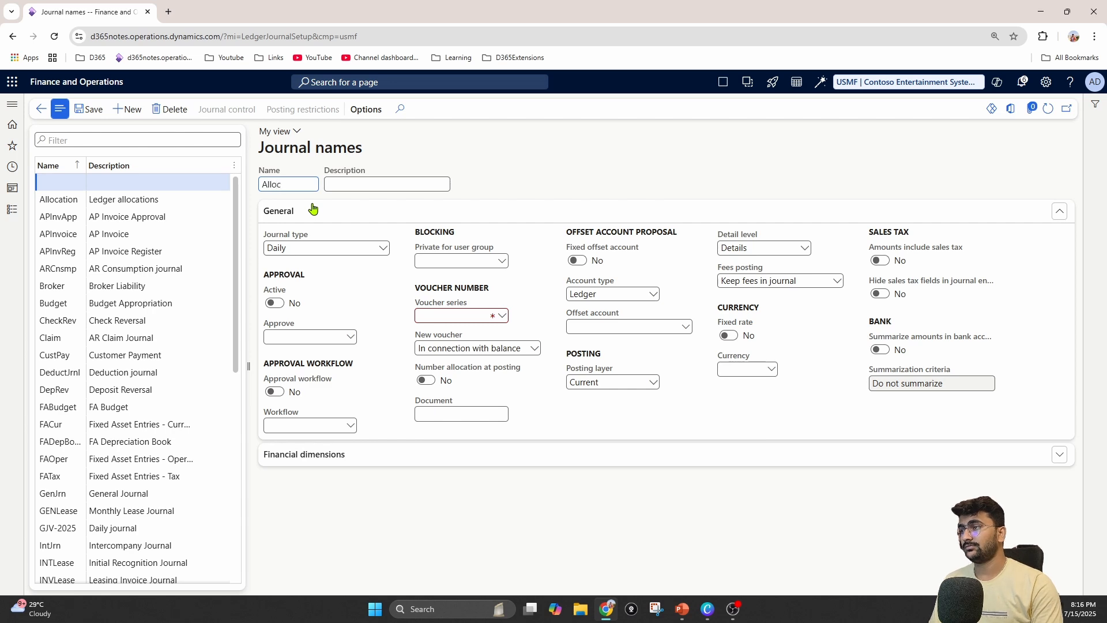
key("Tab")
type("Allocation journal")
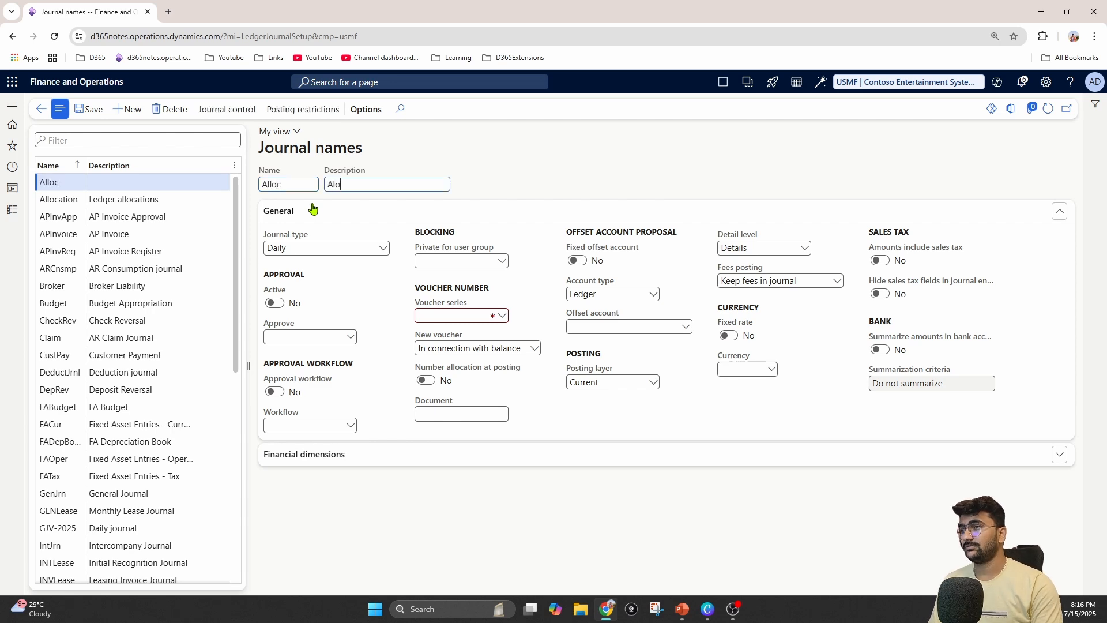
Set the Alloc journal's type to Allocation and its voucher series to <Tes_163, and save the record
left_click(380, 249)
scroll(339, 424, "down", 1)
scroll(343, 437, "up", 1)
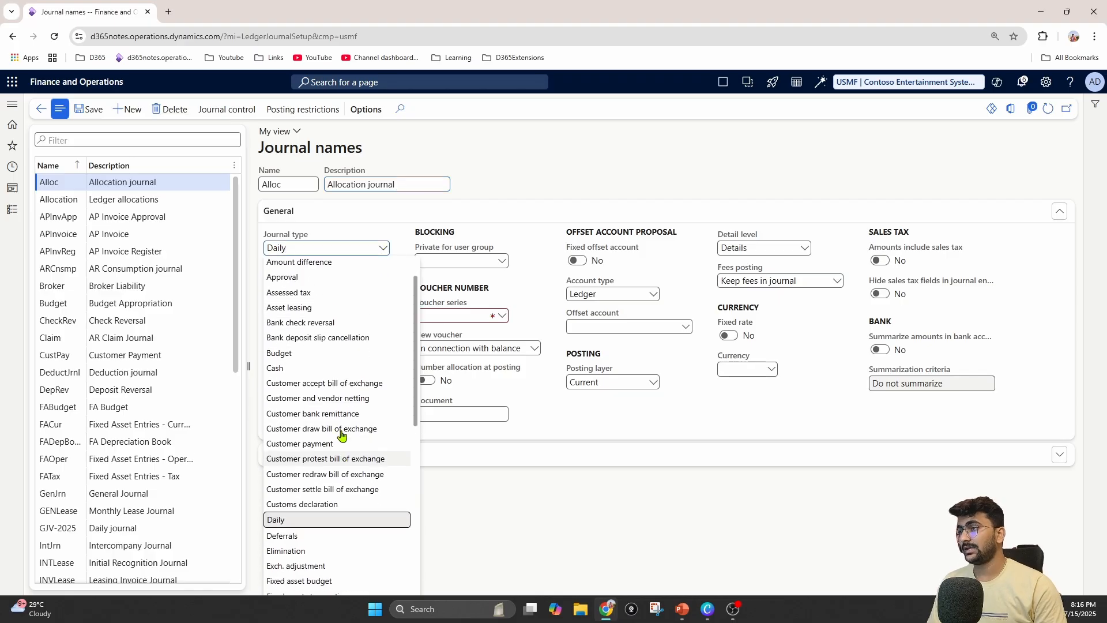
left_click(325, 279)
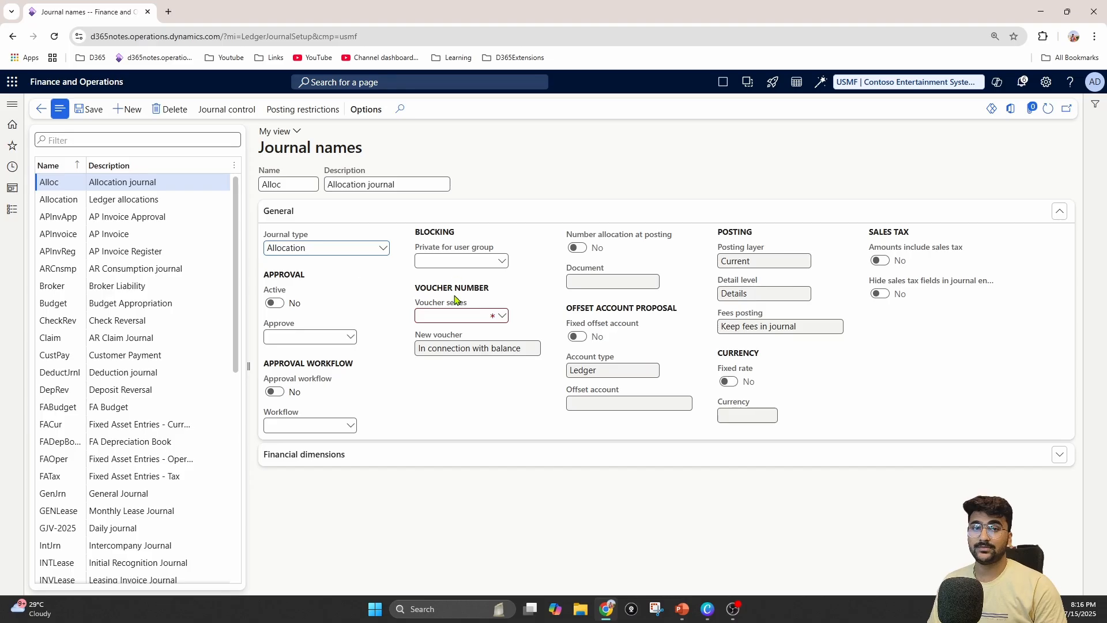
left_click(502, 316)
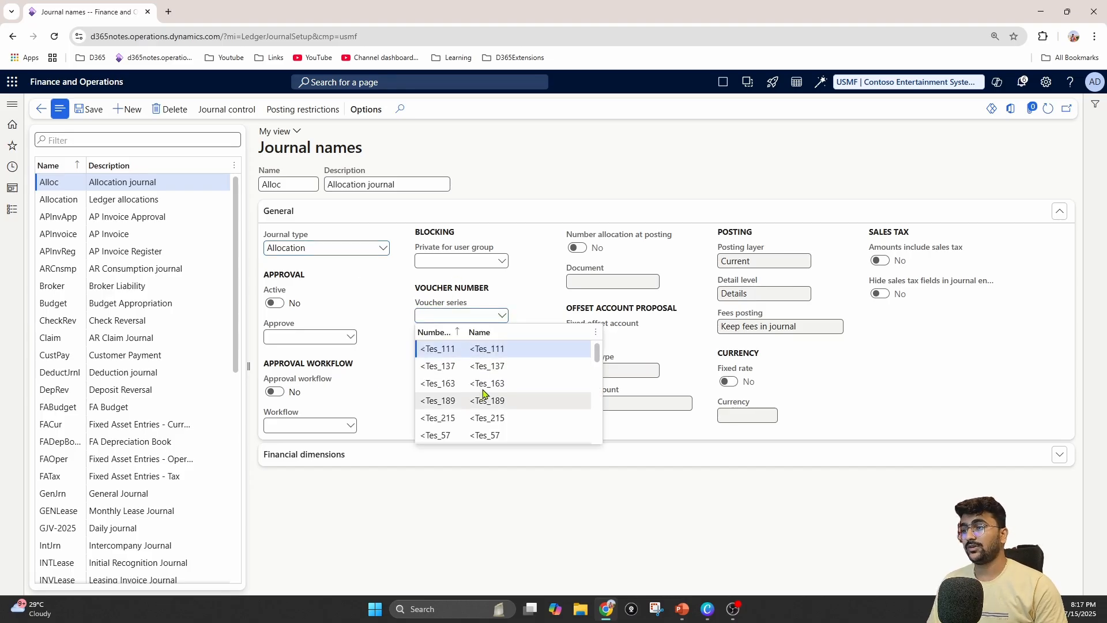
left_click(483, 383)
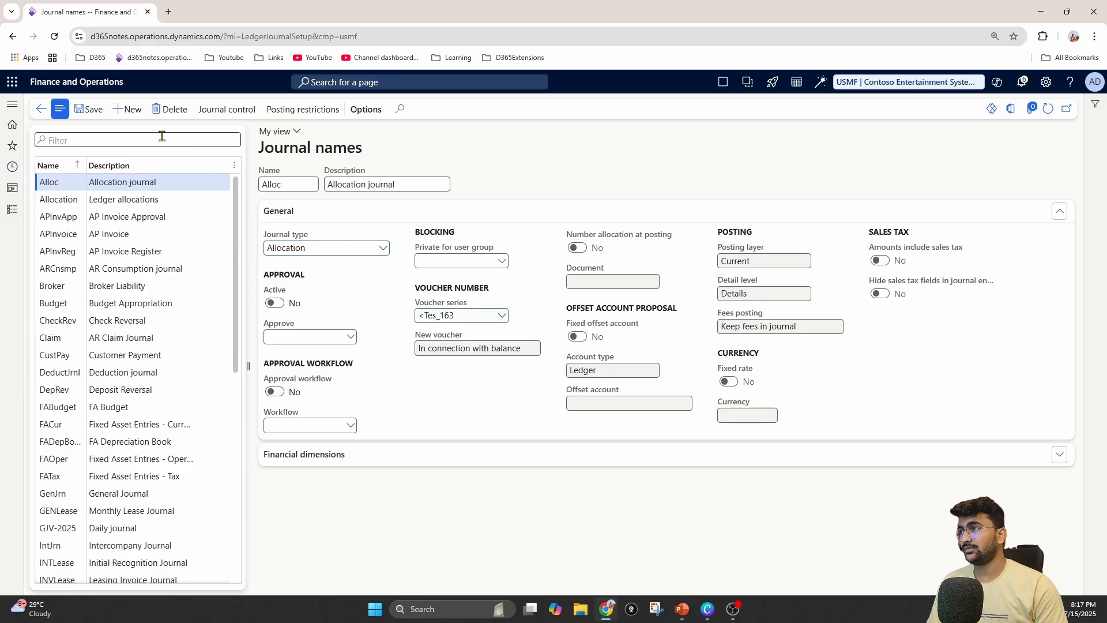
left_click(92, 116)
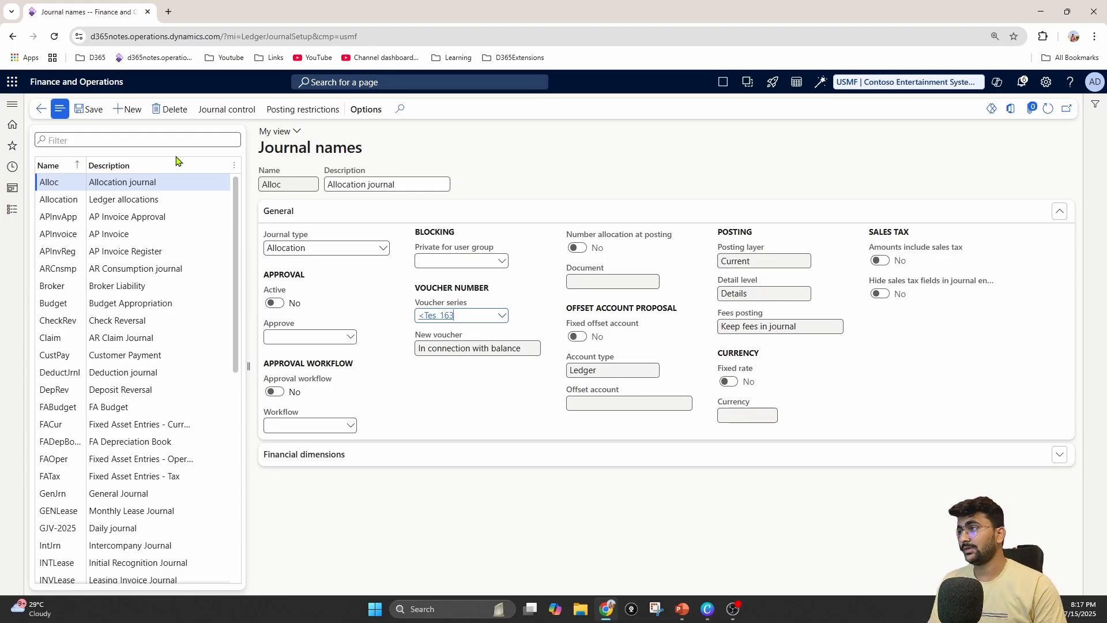
Delete the Alloc journal name and select the existing Ledger allocations journal name
left_click(174, 115)
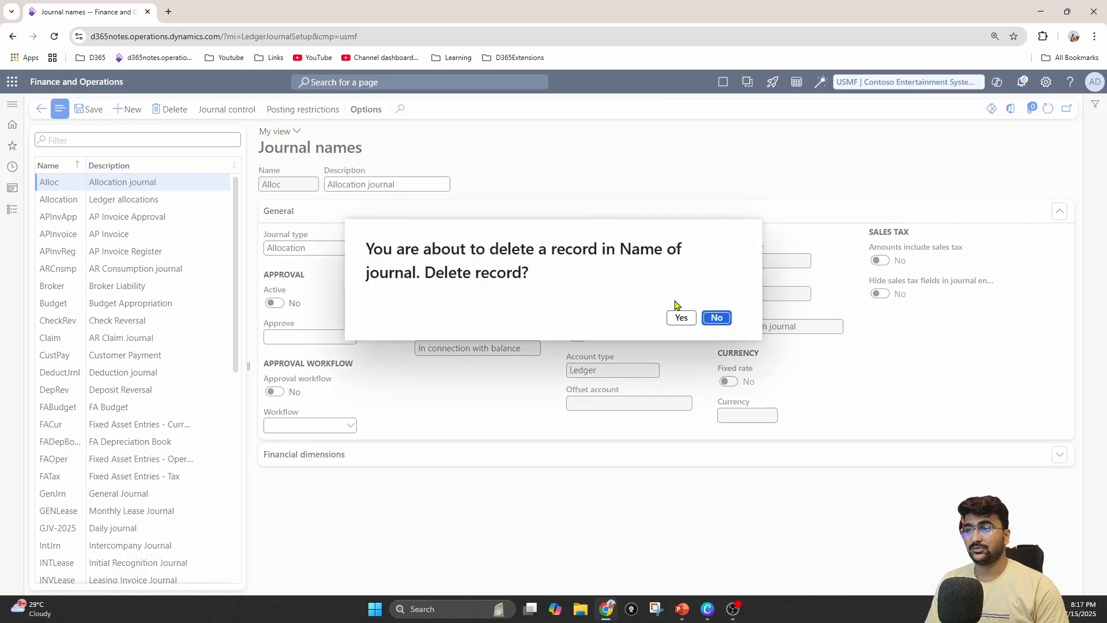
left_click(681, 317)
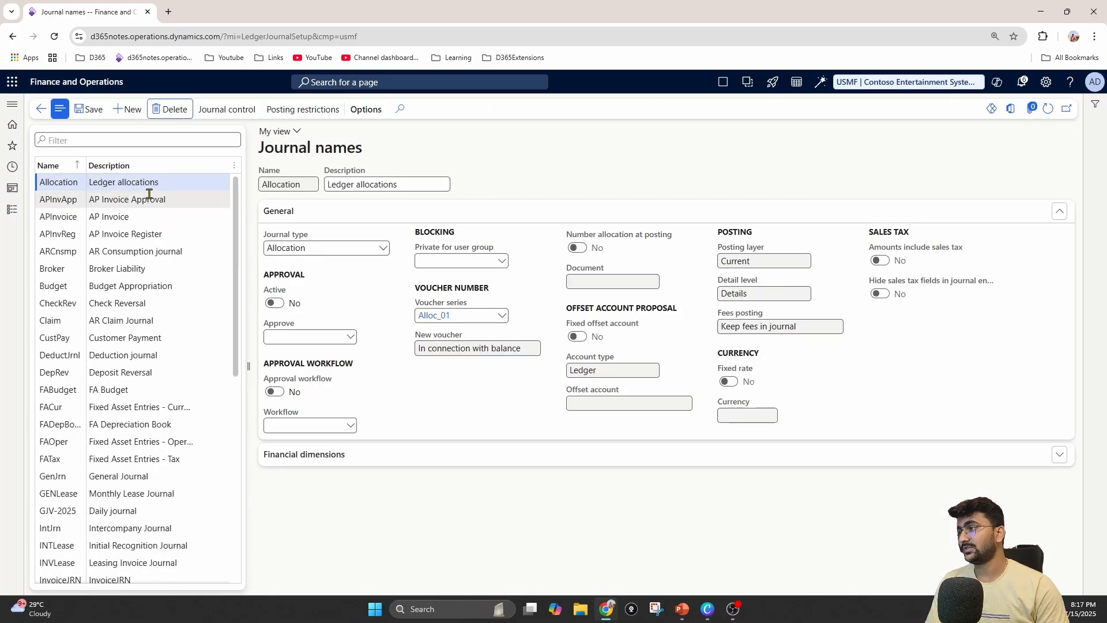
left_click(208, 186)
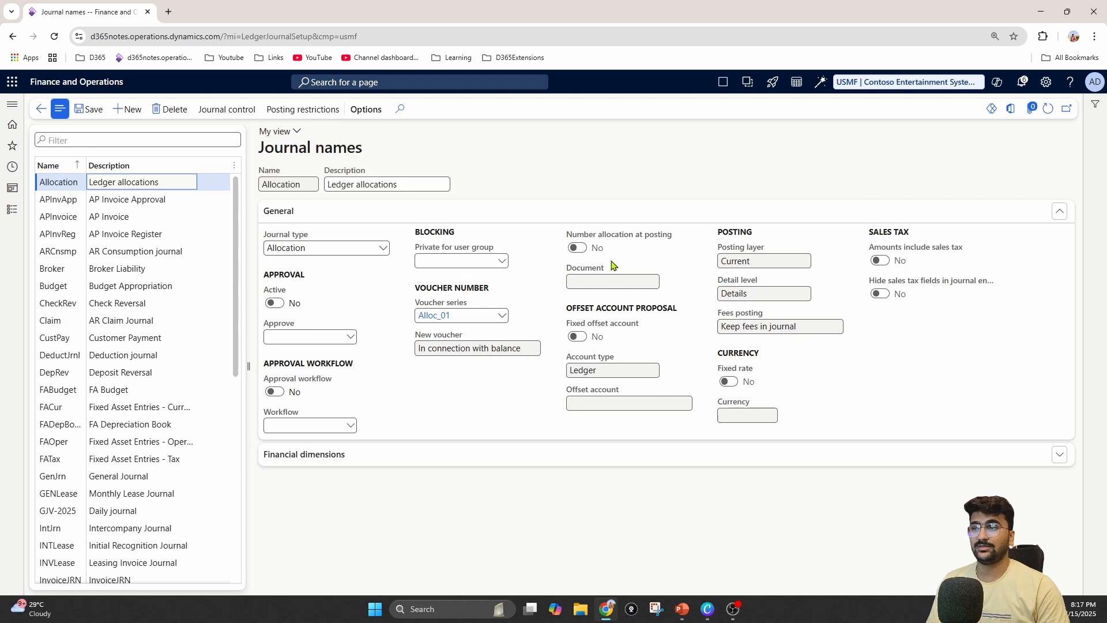
Open the Ledger allocation rules page under the General ledger allocations
left_click(16, 215)
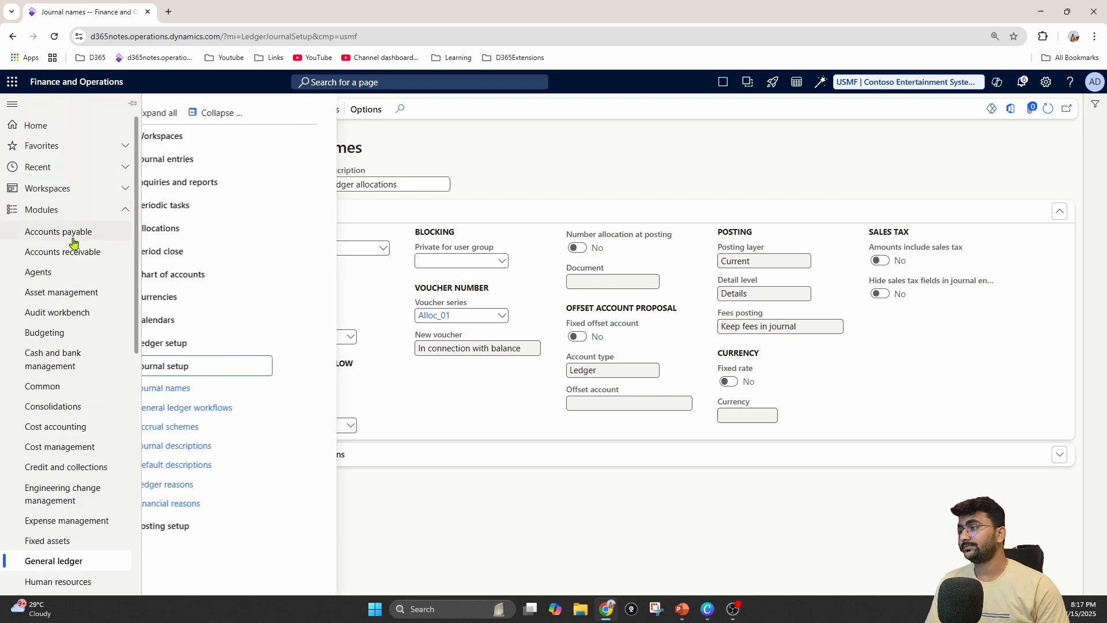
left_click(229, 364)
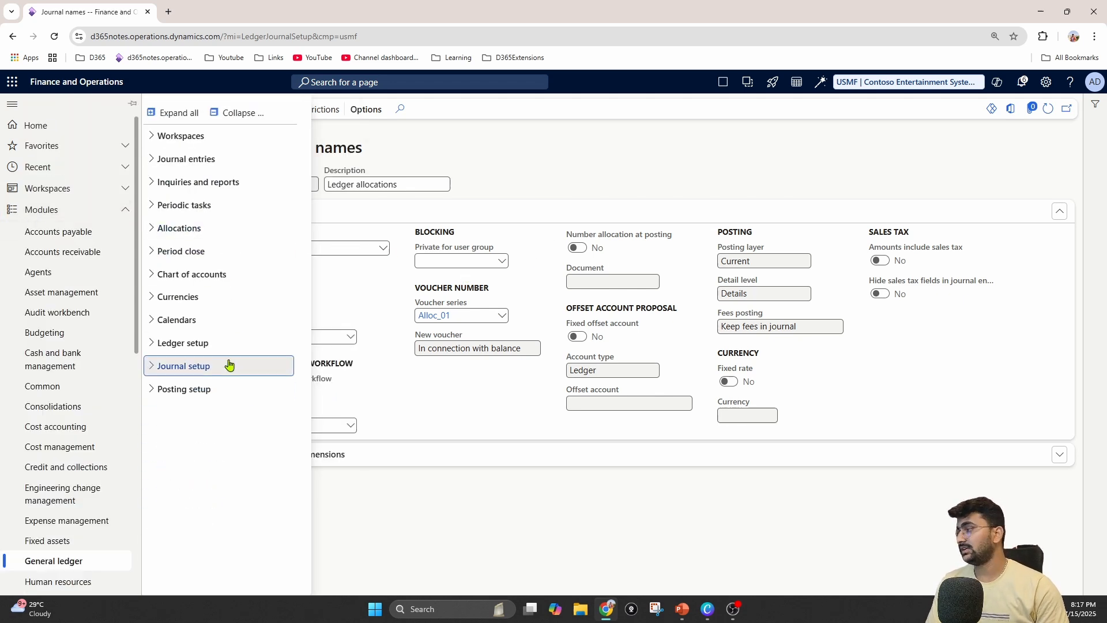
left_click(231, 241)
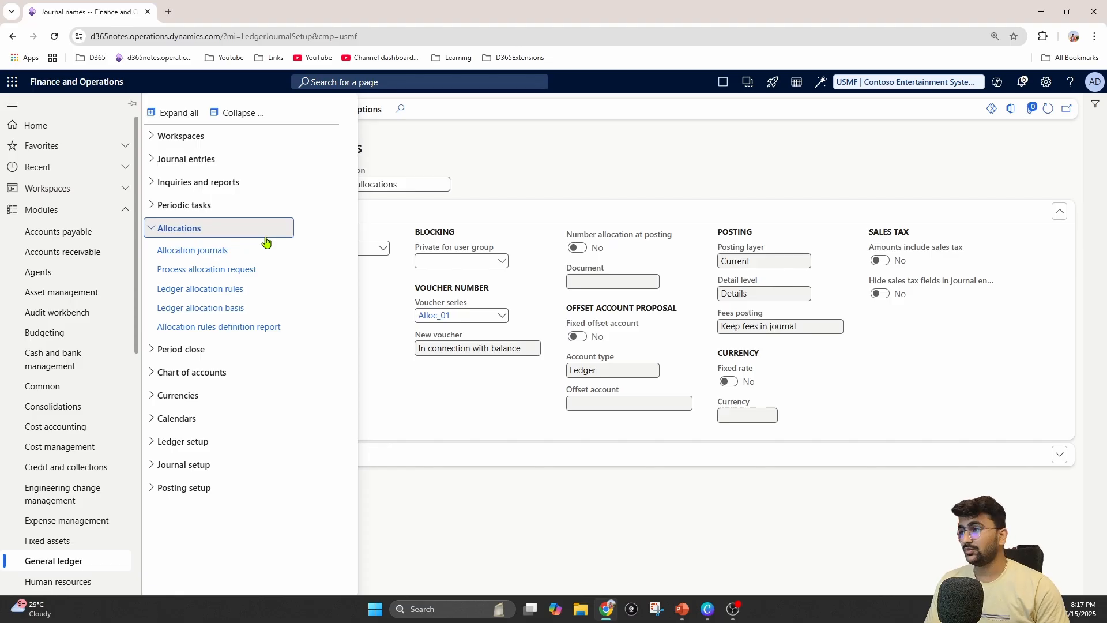
left_click(180, 290)
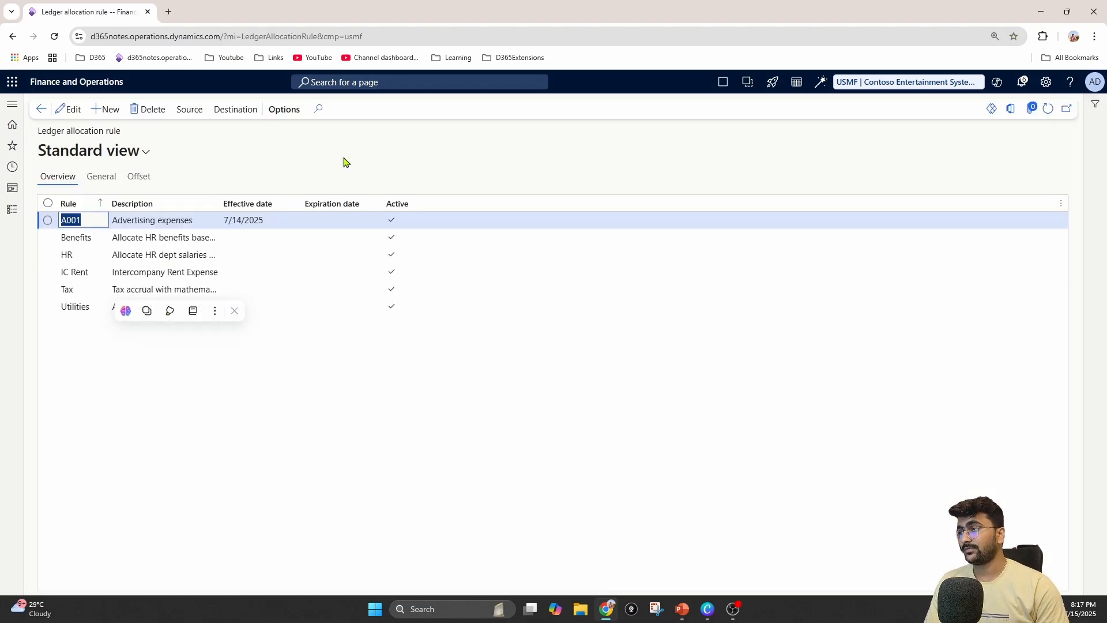
left_click(12, 211)
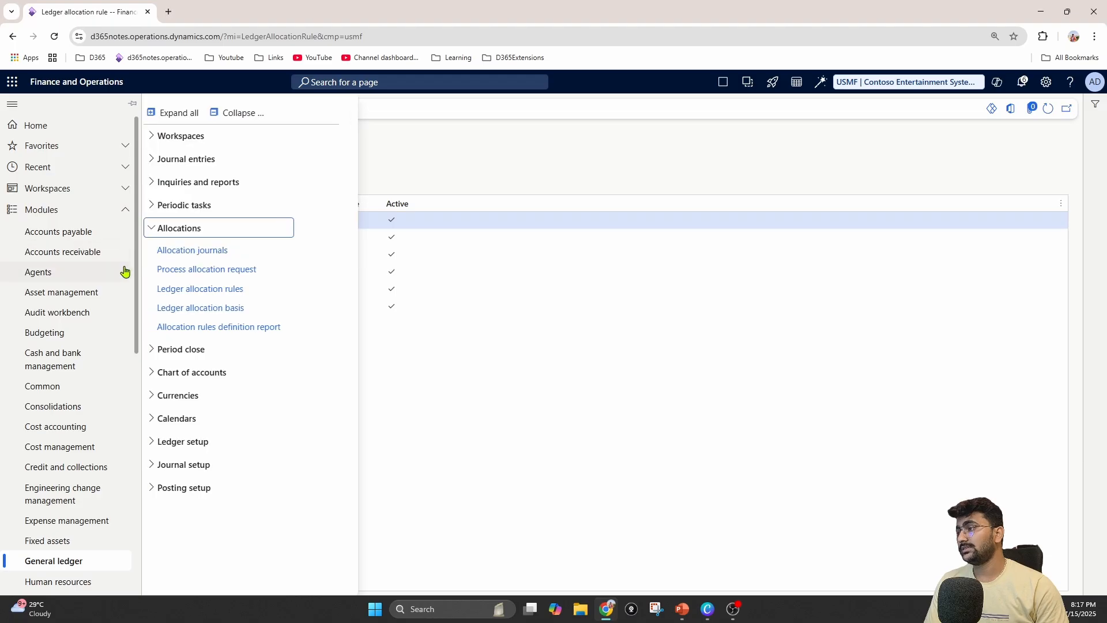
scroll(86, 321, "down", 3)
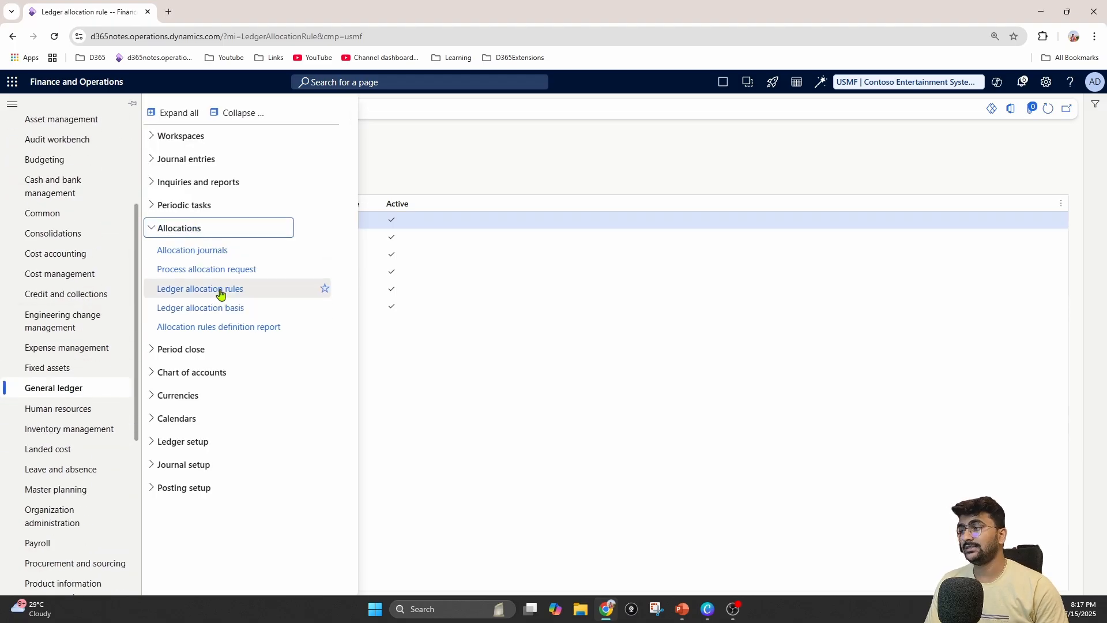
left_click(533, 316)
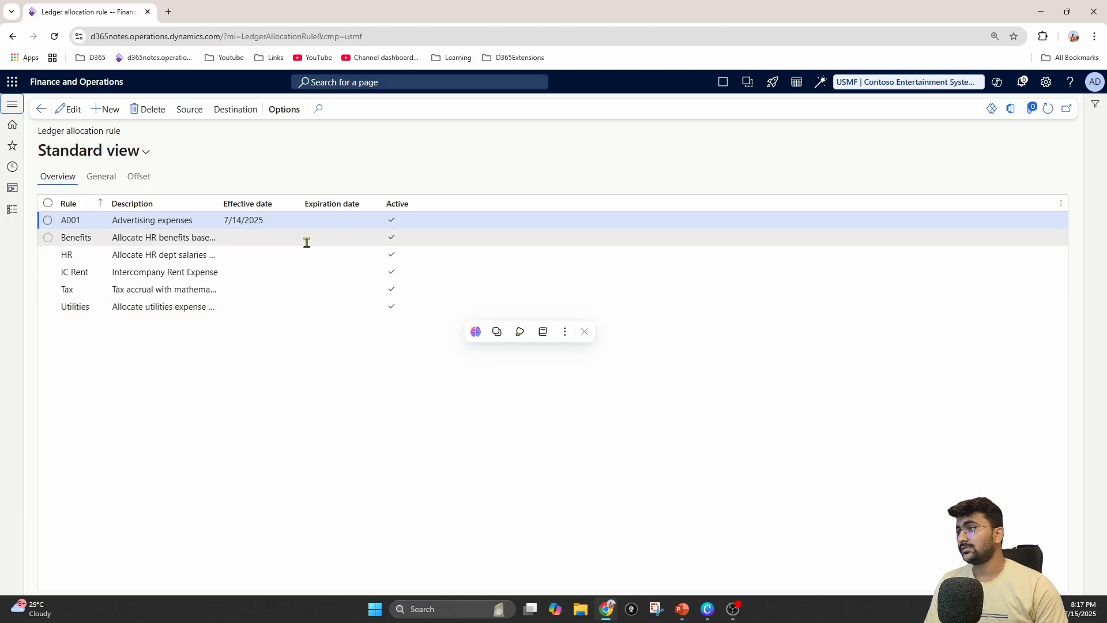
Delete the existing ledger allocation rule A001 for advertising expenses
left_click(154, 110)
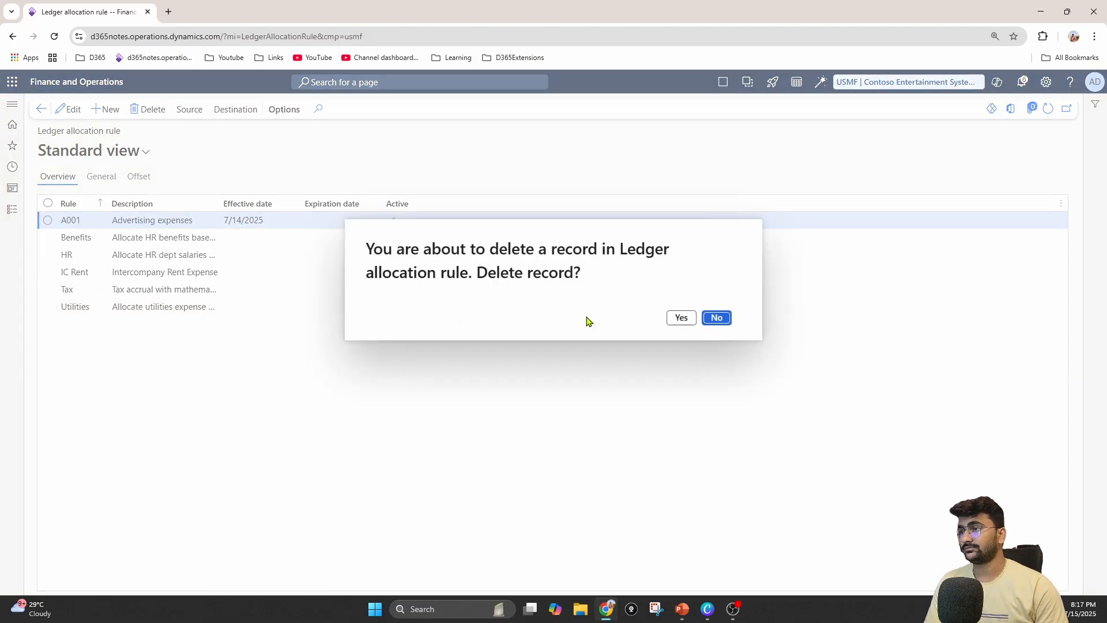
left_click(680, 318)
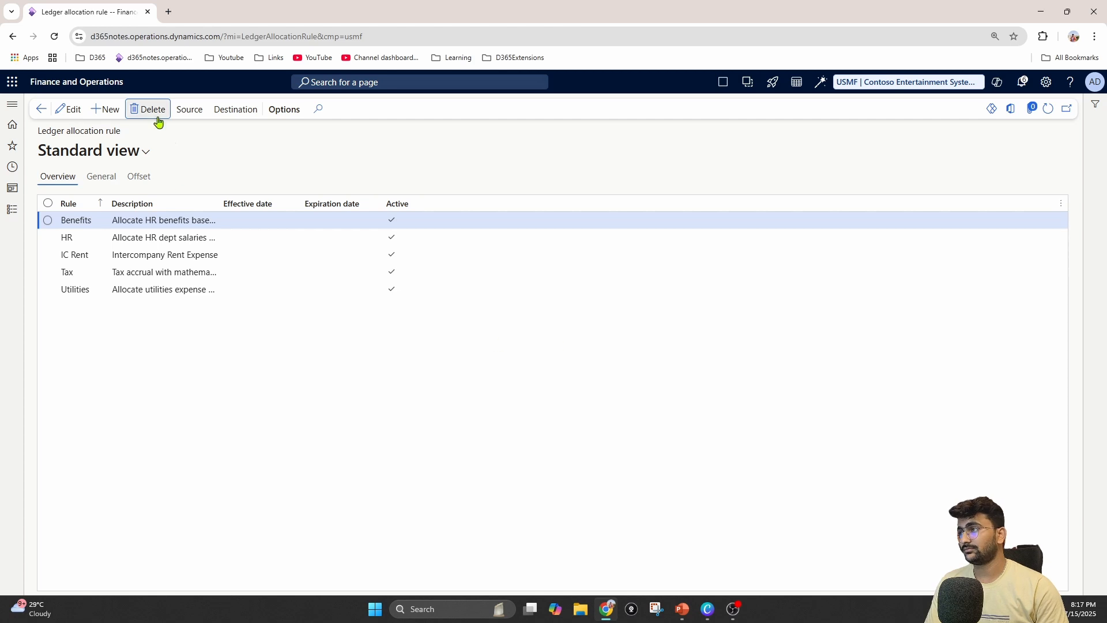
Create a ledger allocation rule A001 with the description "Advertising expenses" and mark it active
left_click(109, 109)
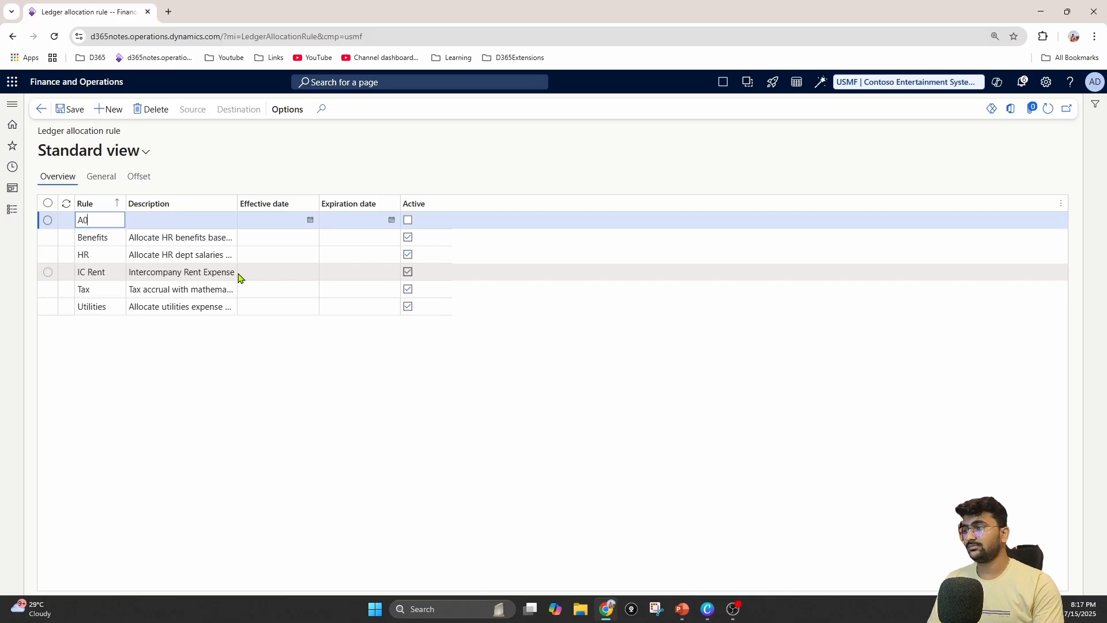
key("Tab")
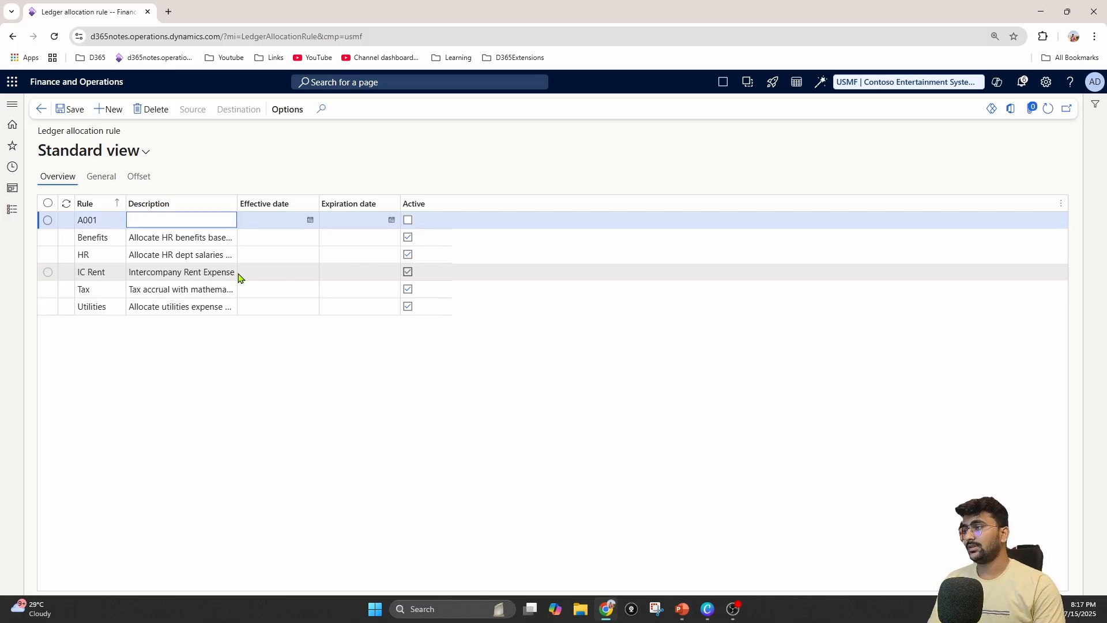
type("A")
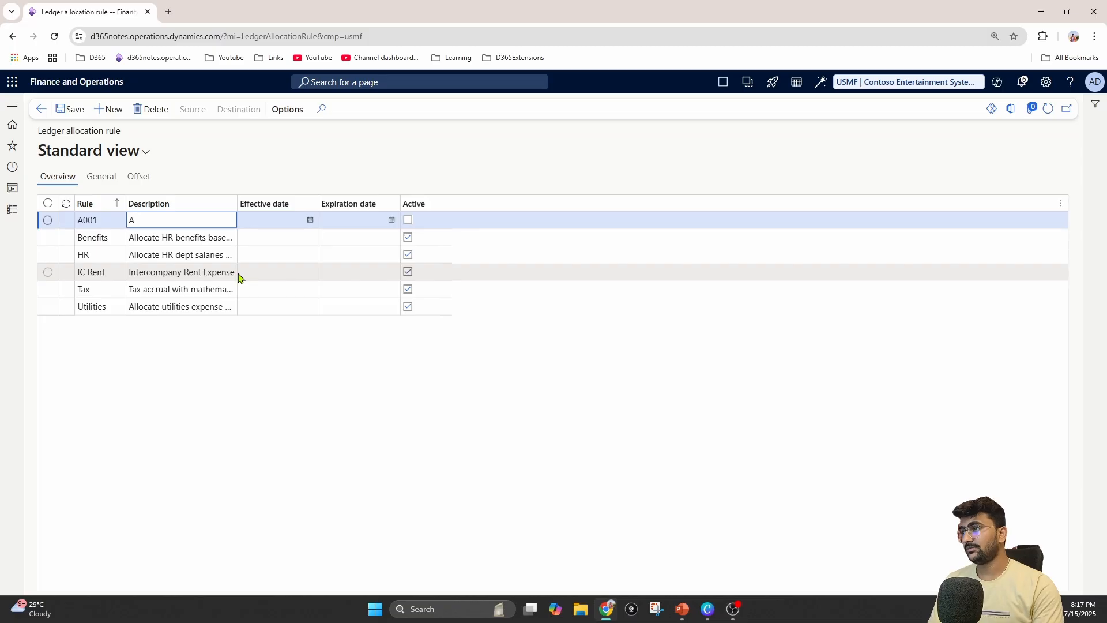
type("dvertising expenses")
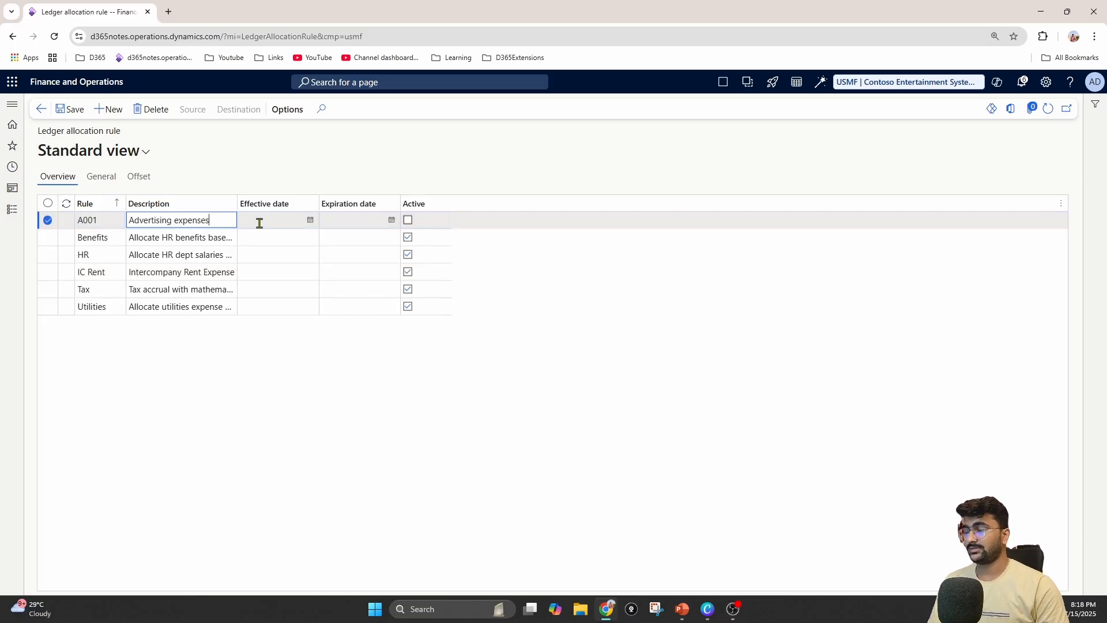
left_click(70, 109)
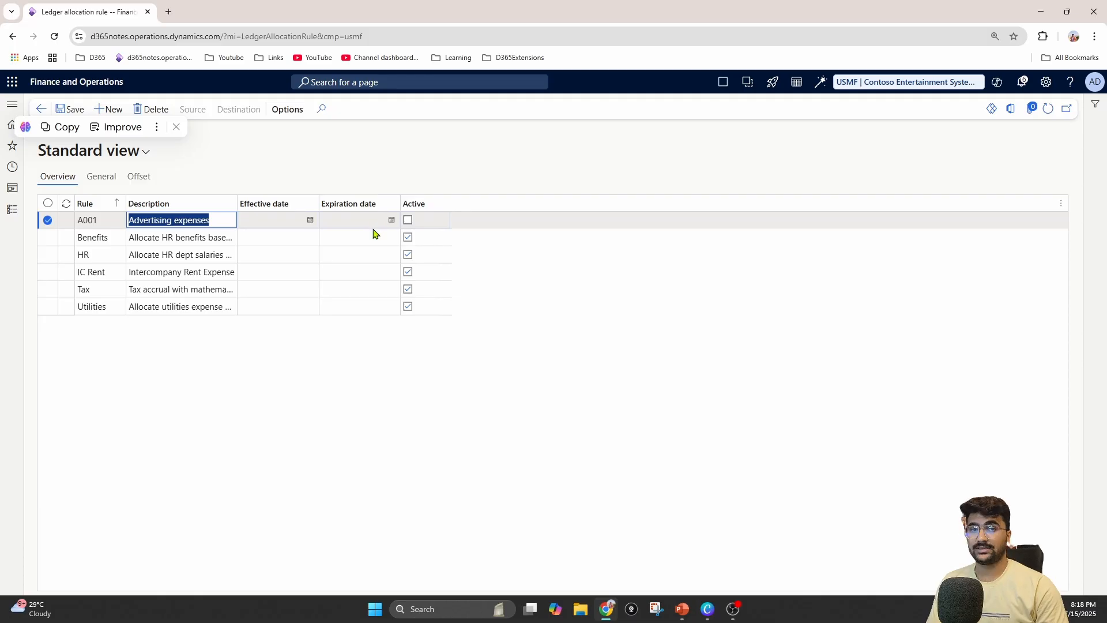
left_click(406, 219)
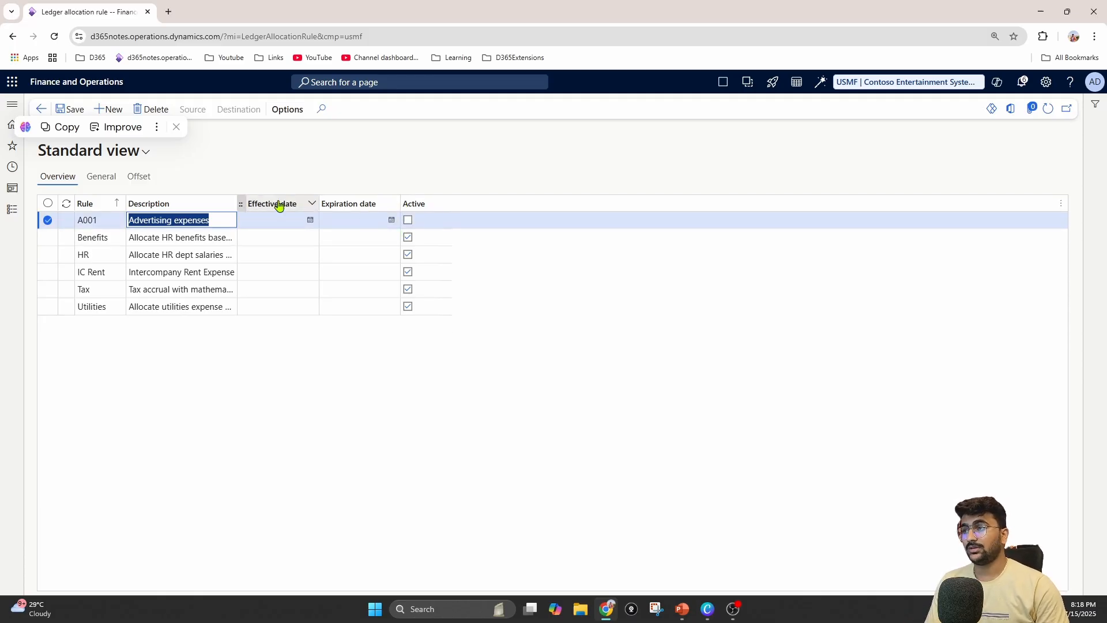
left_click(413, 222)
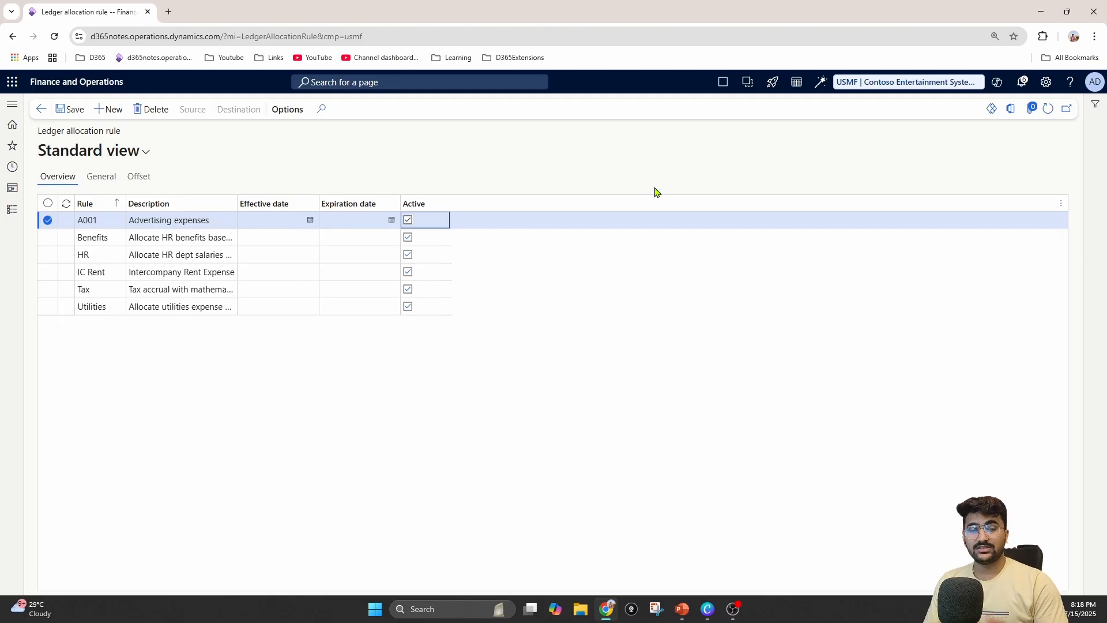
In the general settings of rule A001, set the allocation method to Fixed percentage and the journal name to Allocation
left_click(101, 176)
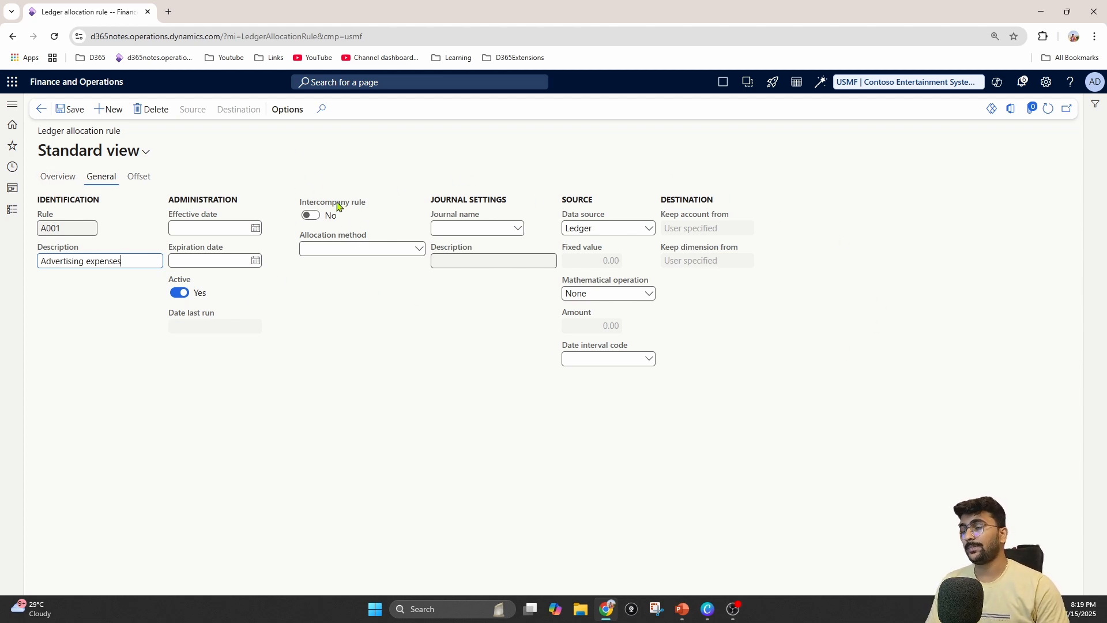
mouse_move(320, 206)
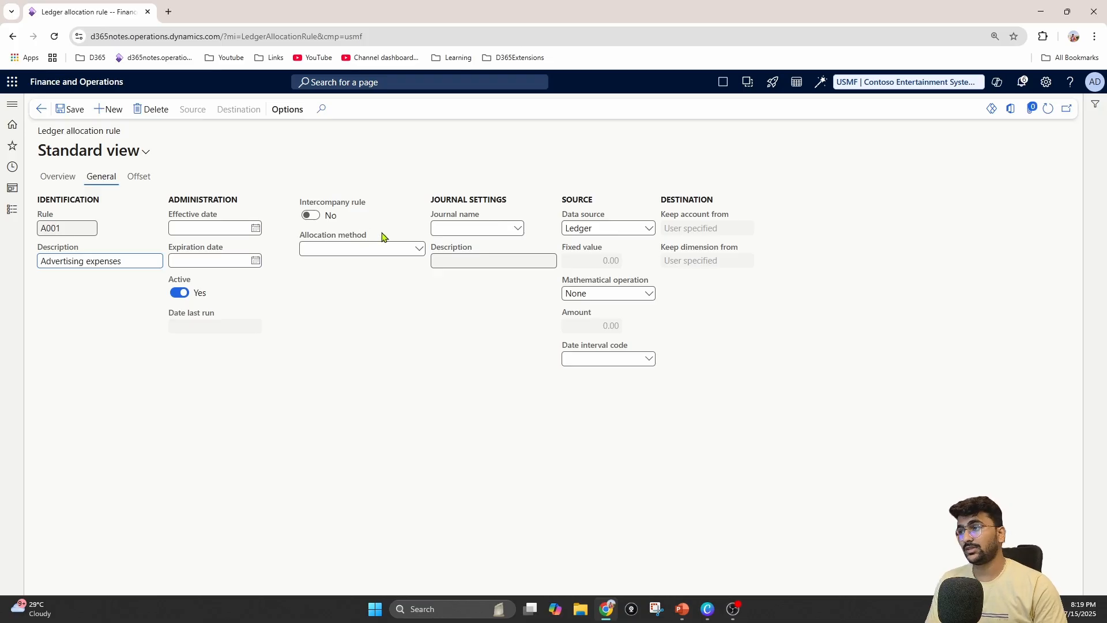
left_click(419, 249)
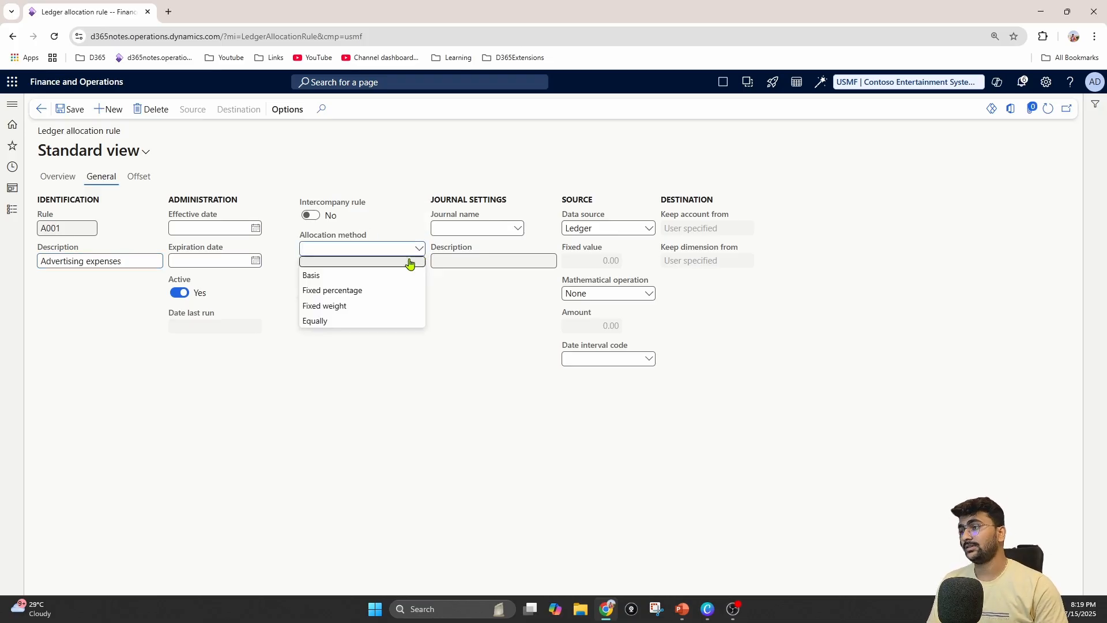
left_click(374, 297)
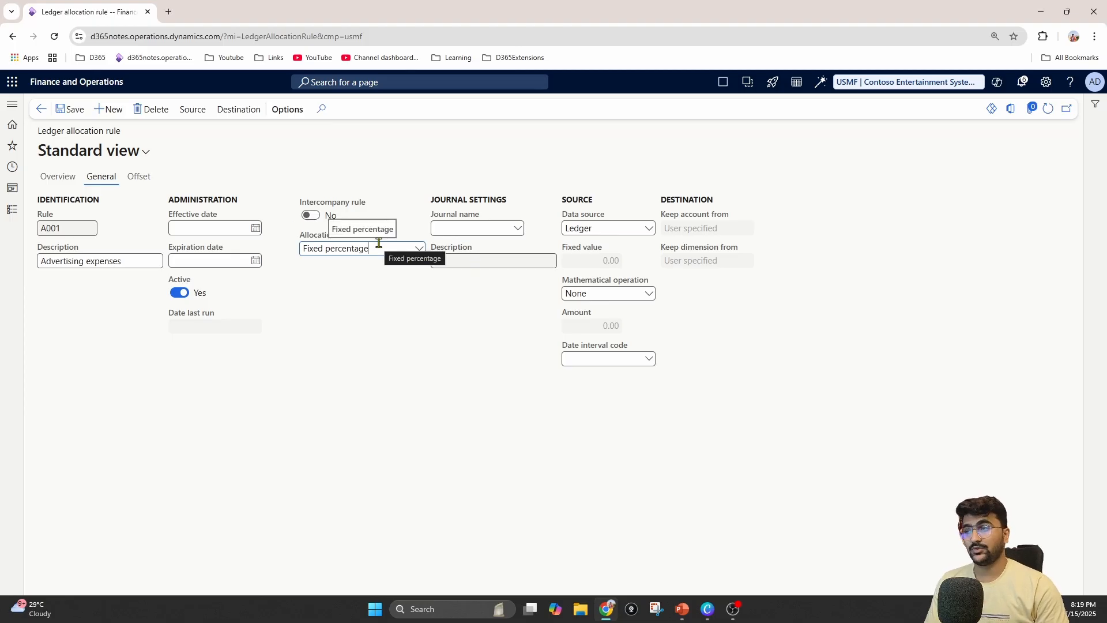
left_click(417, 250)
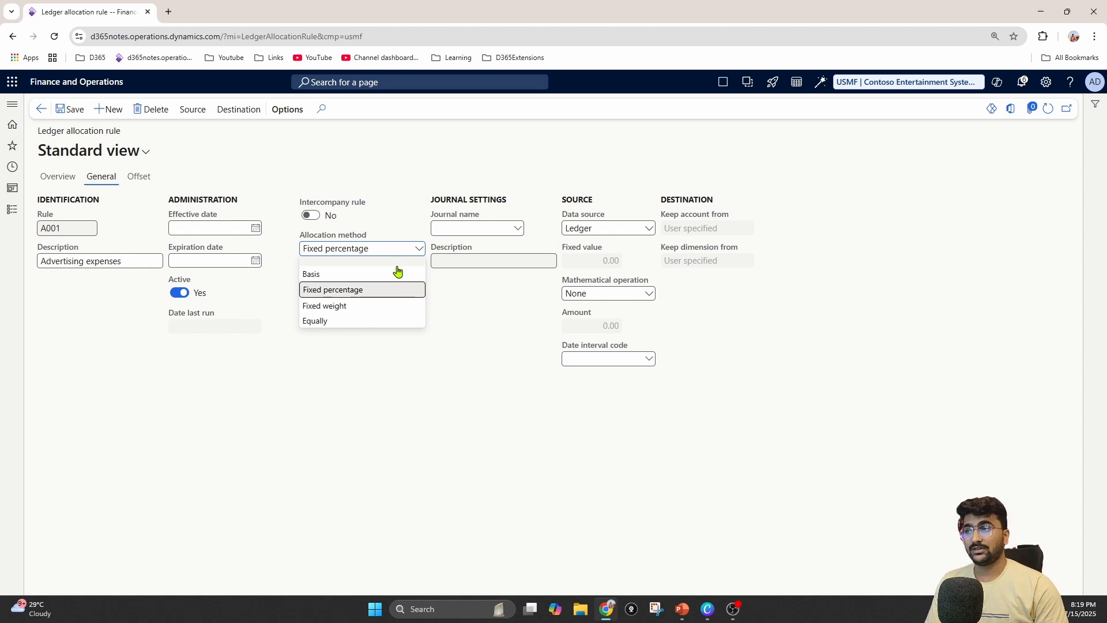
left_click(517, 228)
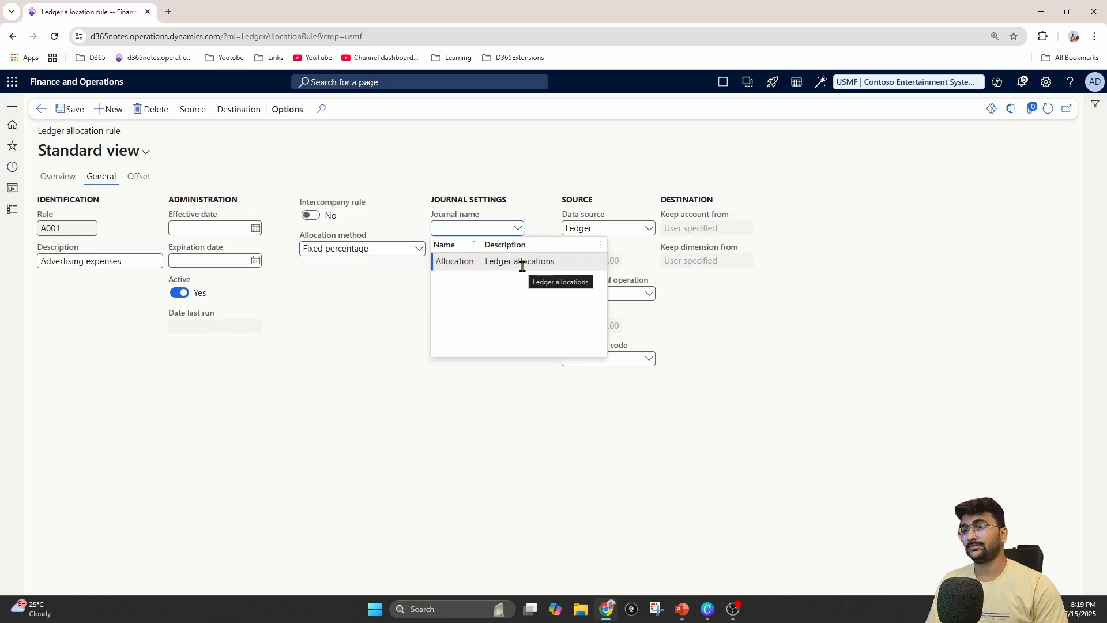
left_click(522, 265)
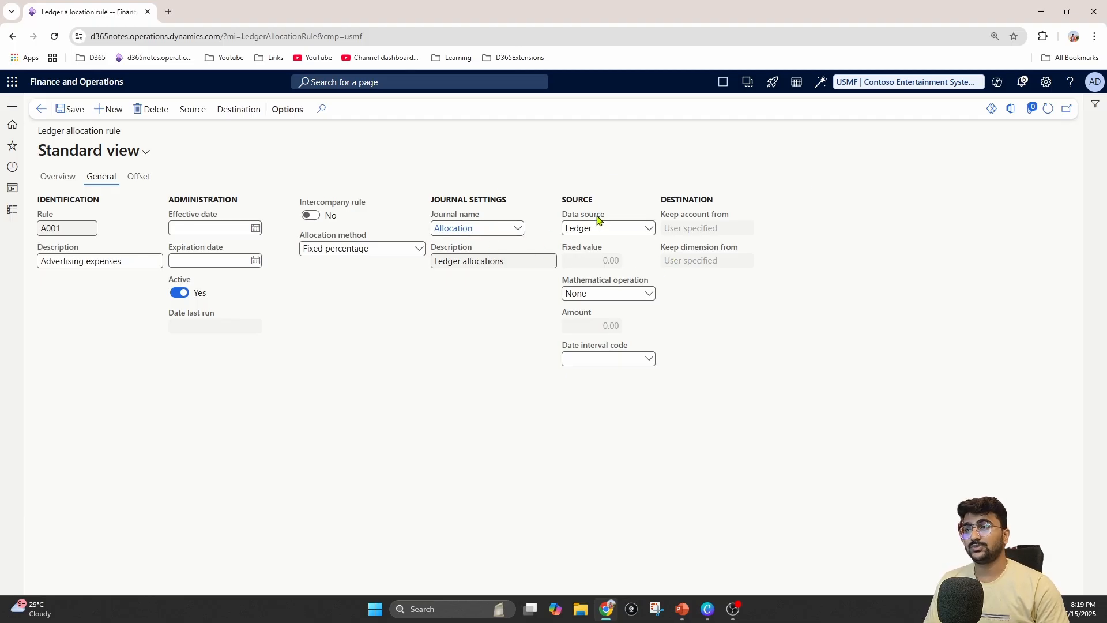
Try Fixed value as the rule's data source and switch it back to Ledger
left_click(648, 229)
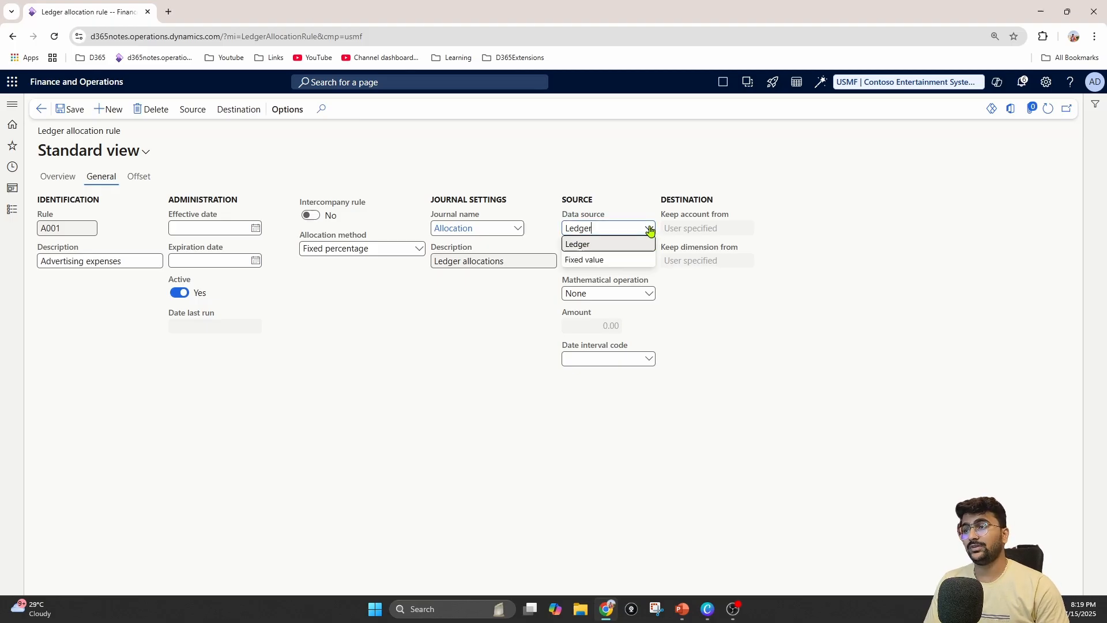
left_click(584, 260)
double_click(612, 261)
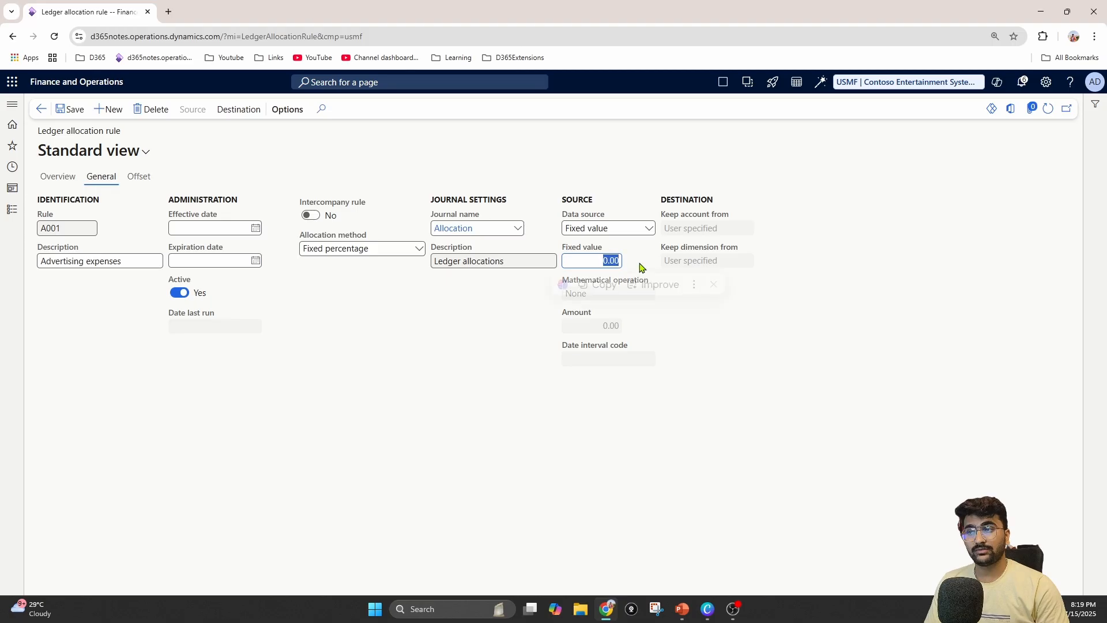
left_click(648, 229)
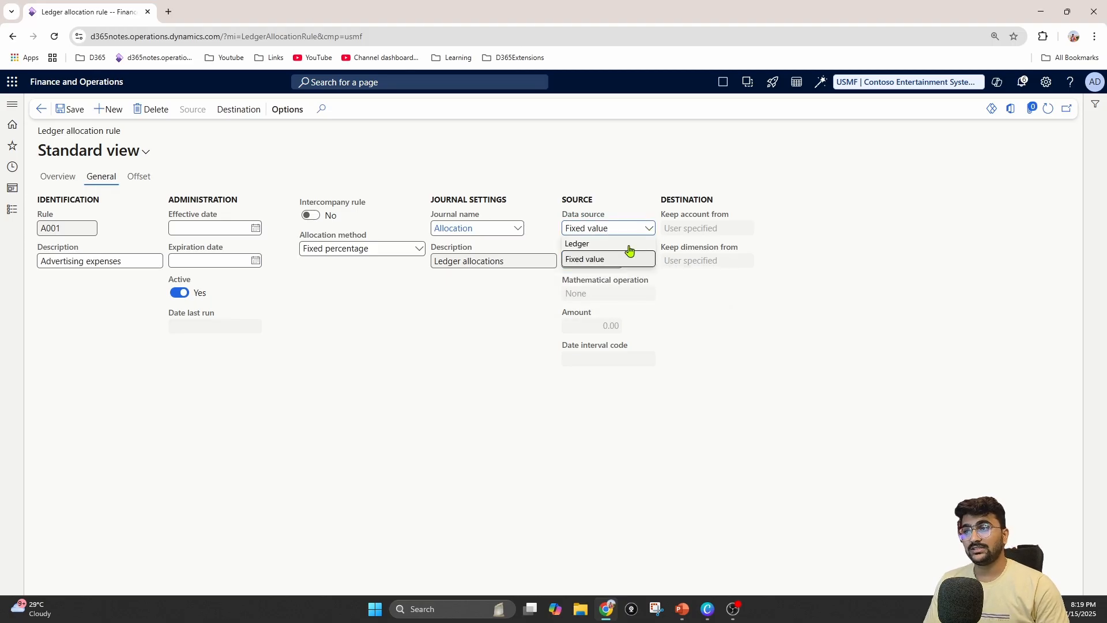
left_click(642, 242)
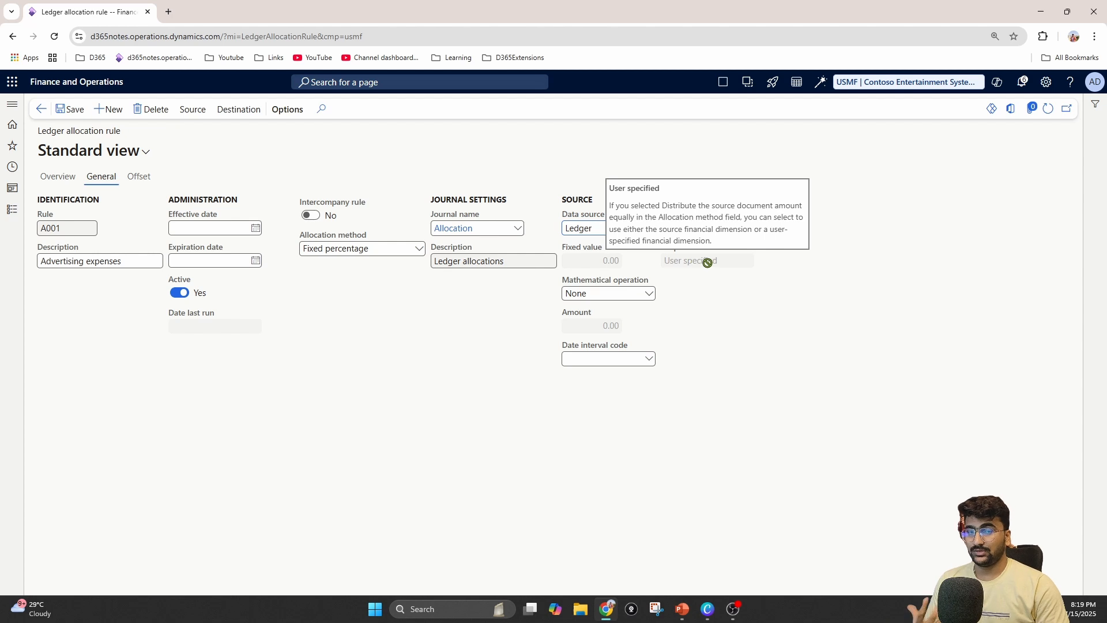
left_click(599, 228)
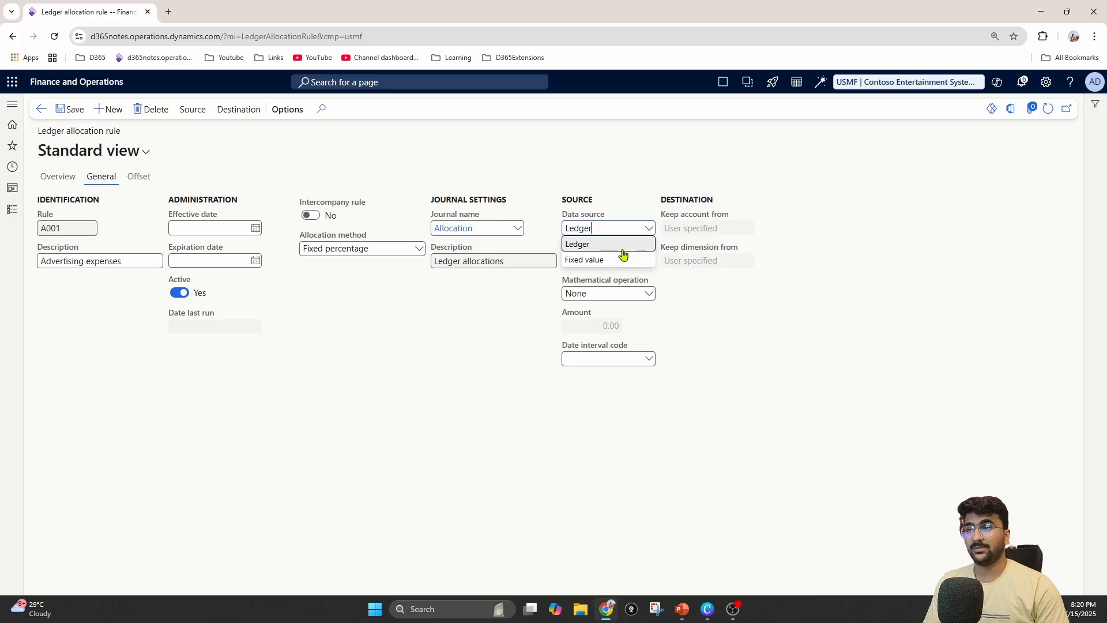
left_click(610, 244)
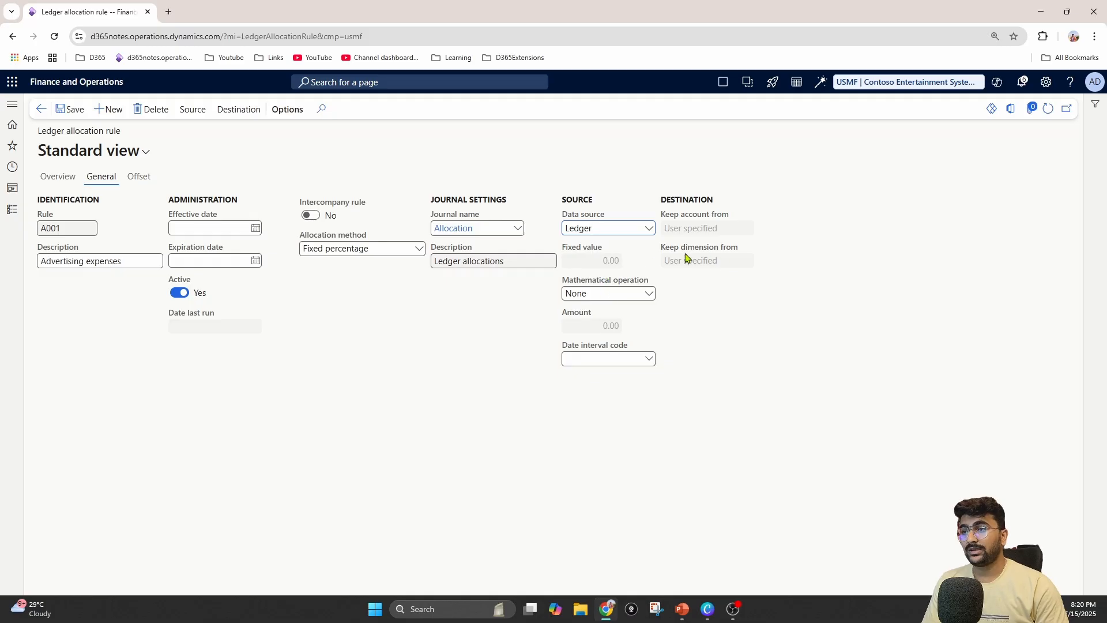
Leave the mathematical operation at None and set the rule's date interval code to CM (Current Month)
left_click_drag(685, 288, 694, 298)
left_click(649, 294)
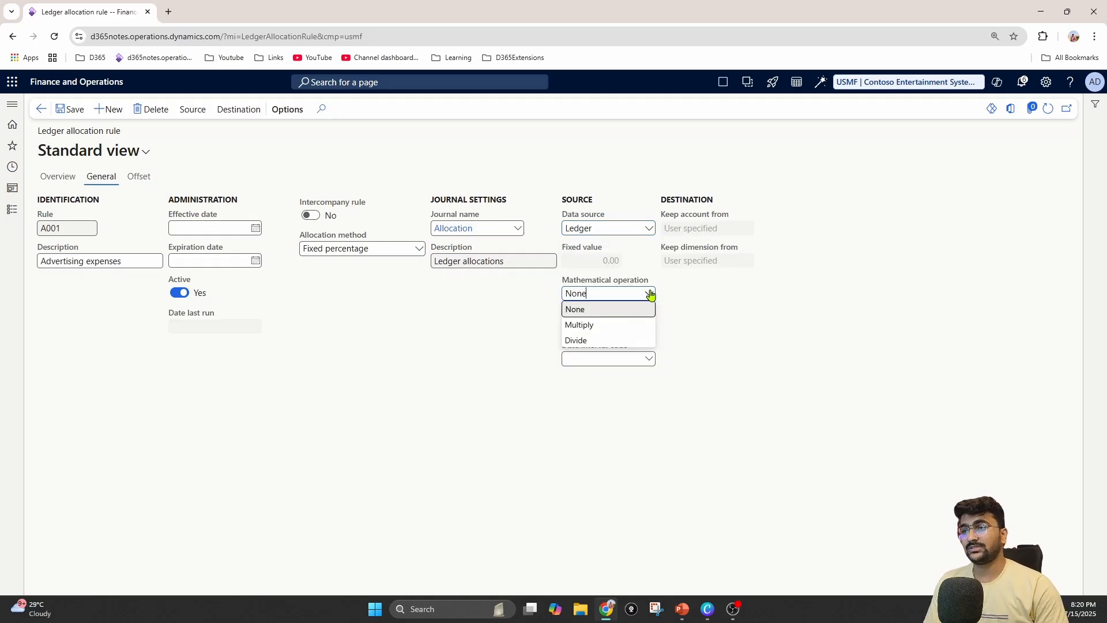
left_click(688, 300)
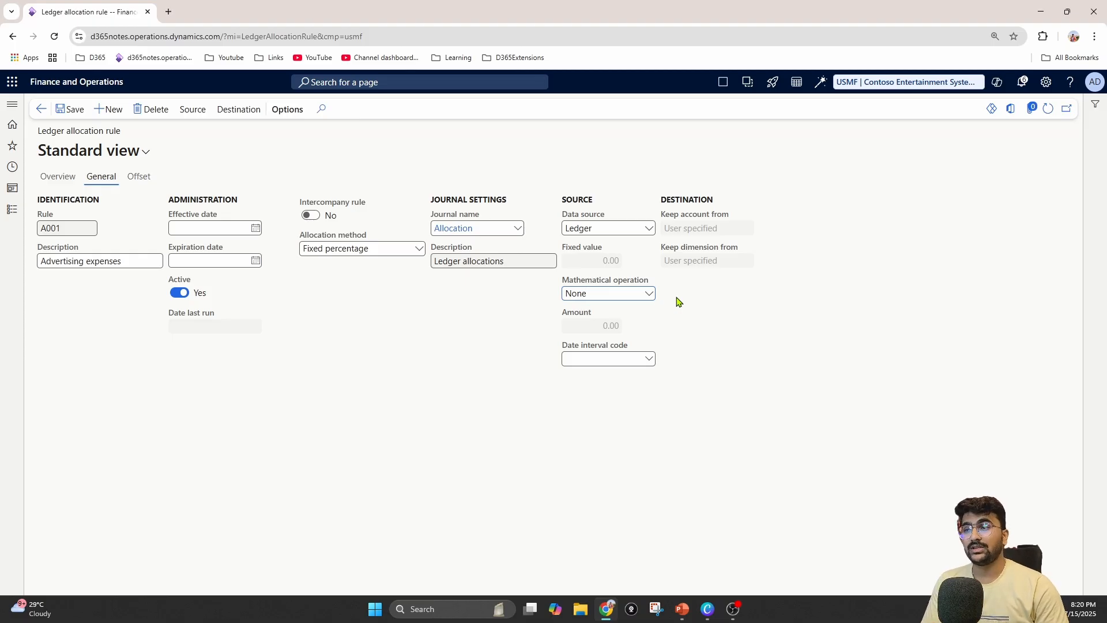
left_click(653, 360)
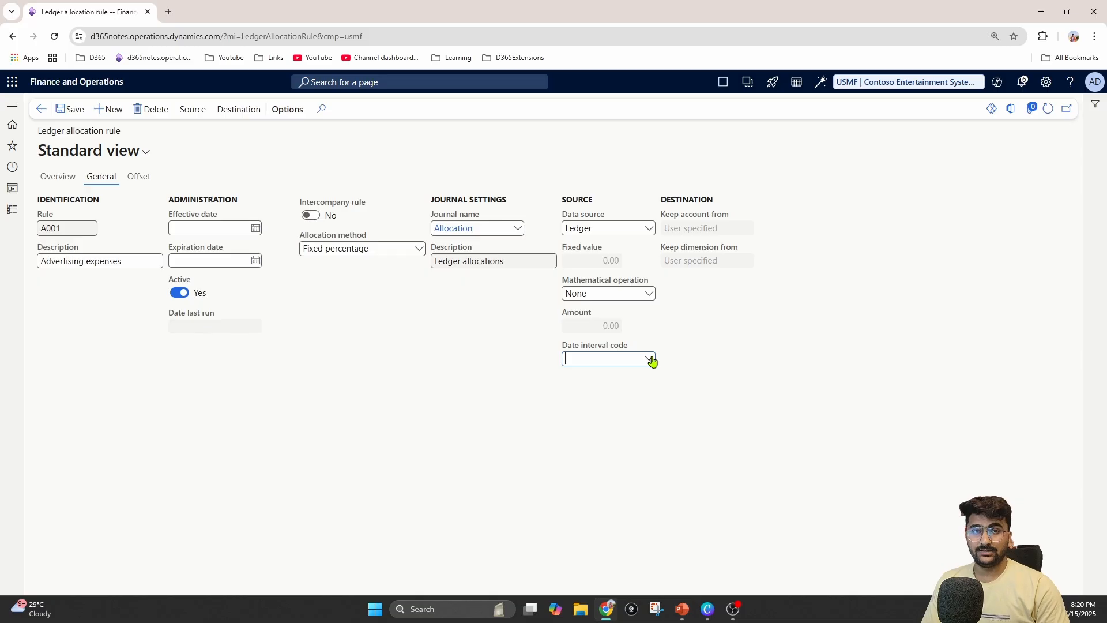
left_click(651, 359)
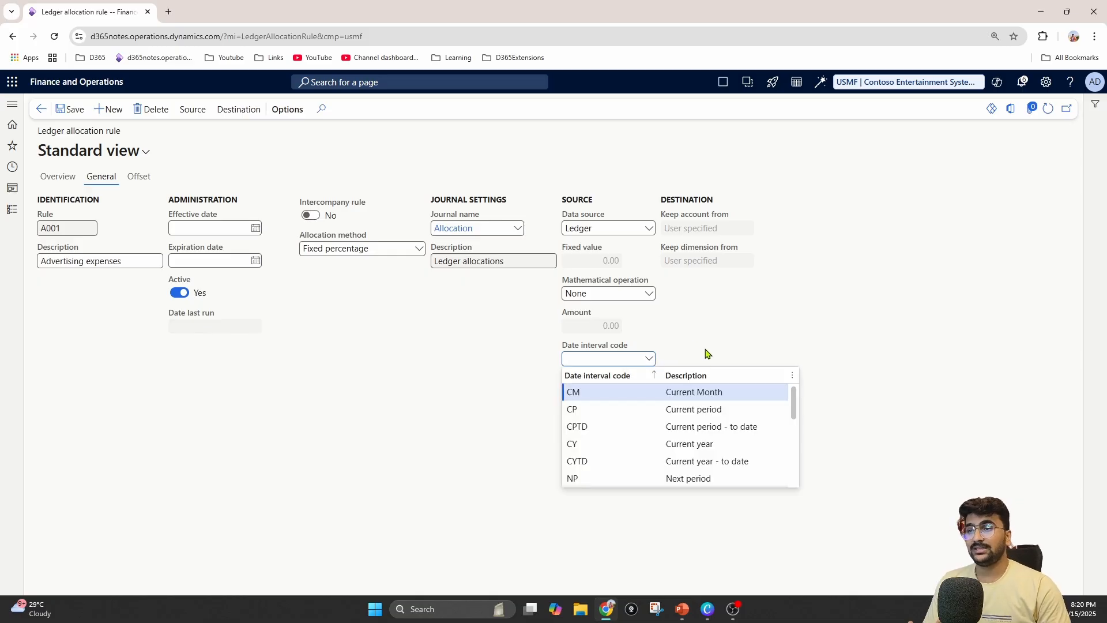
left_click(695, 392)
View the details of the CM date interval, return to the allocation rule and save it
right_click(654, 360)
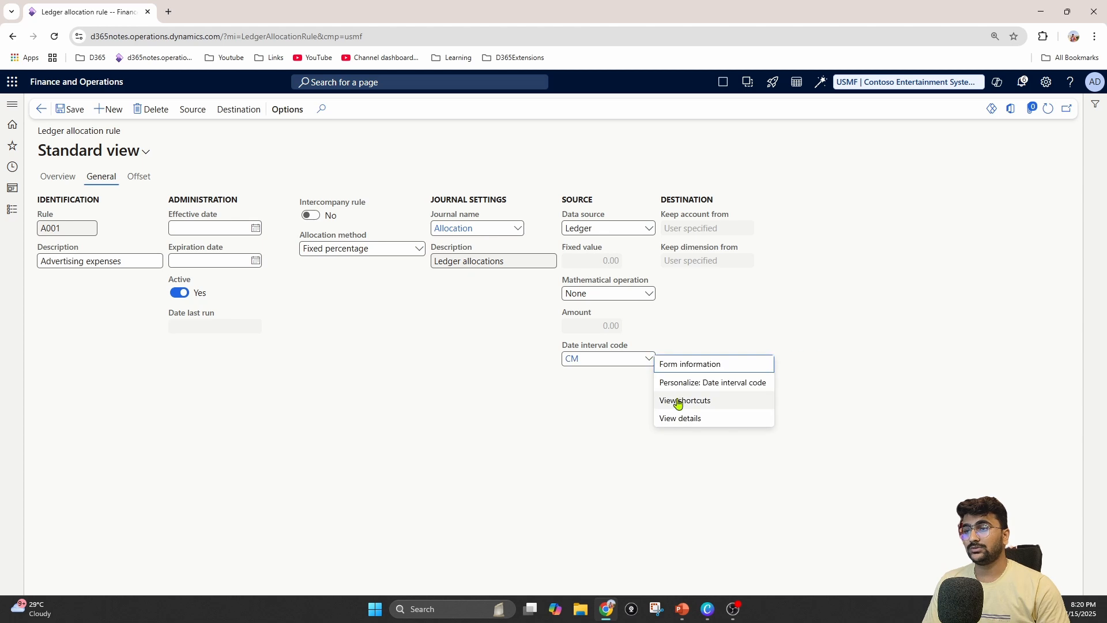
left_click(684, 419)
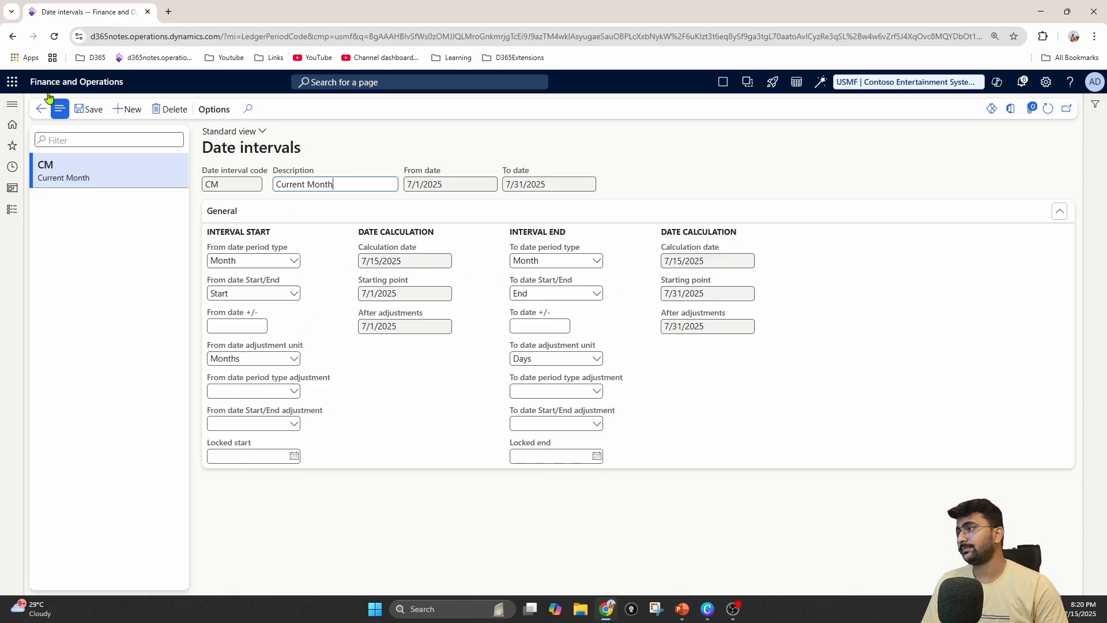
left_click(41, 109)
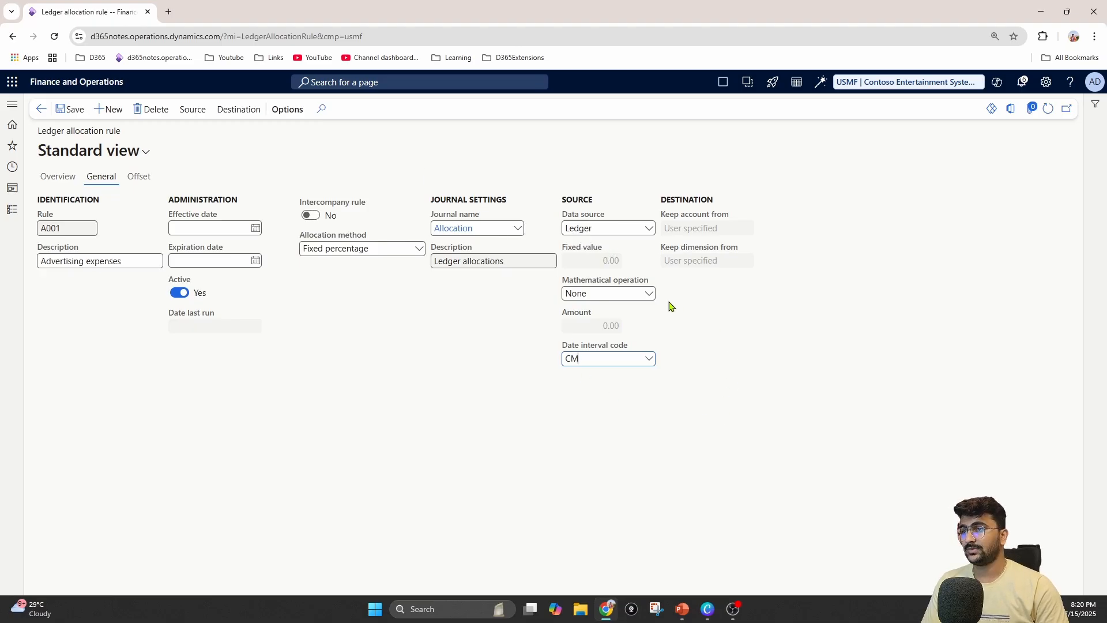
left_click(74, 111)
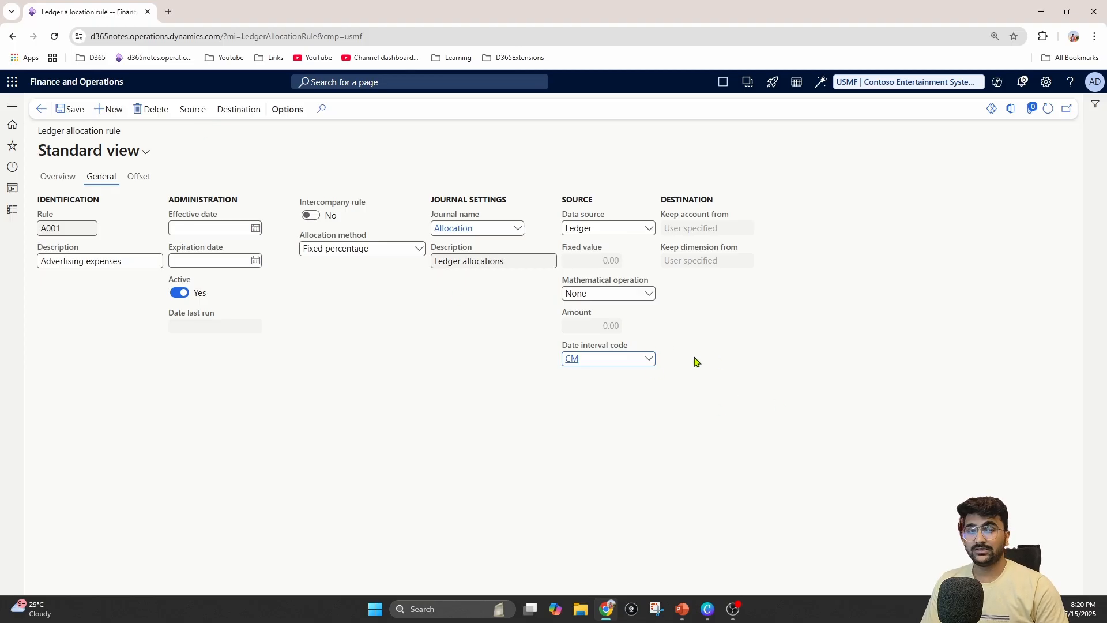
left_click(195, 112)
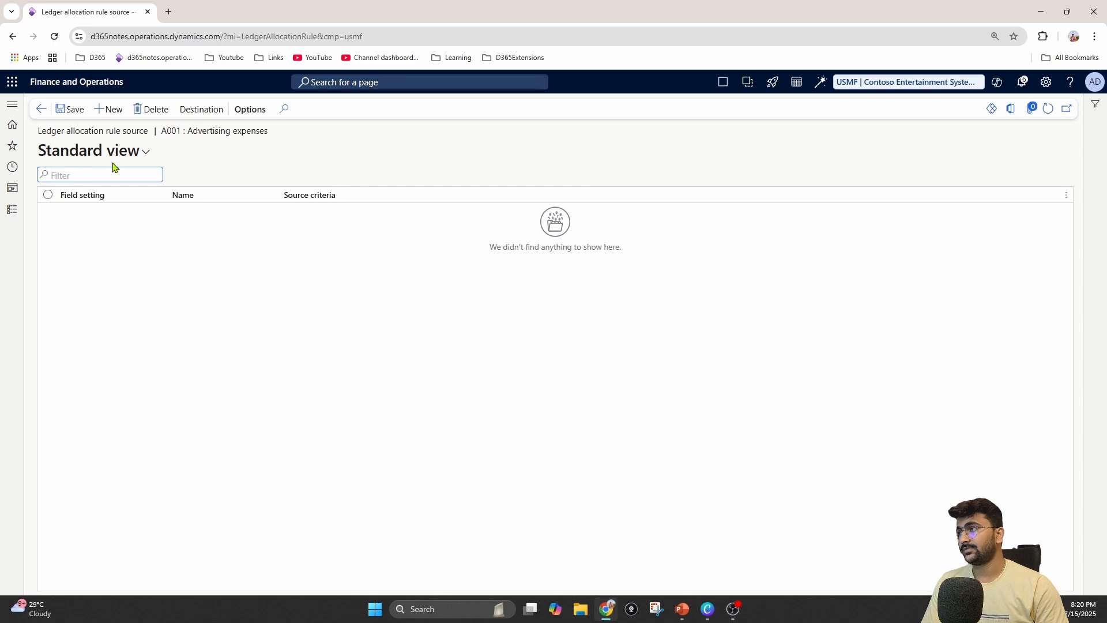
left_click(41, 109)
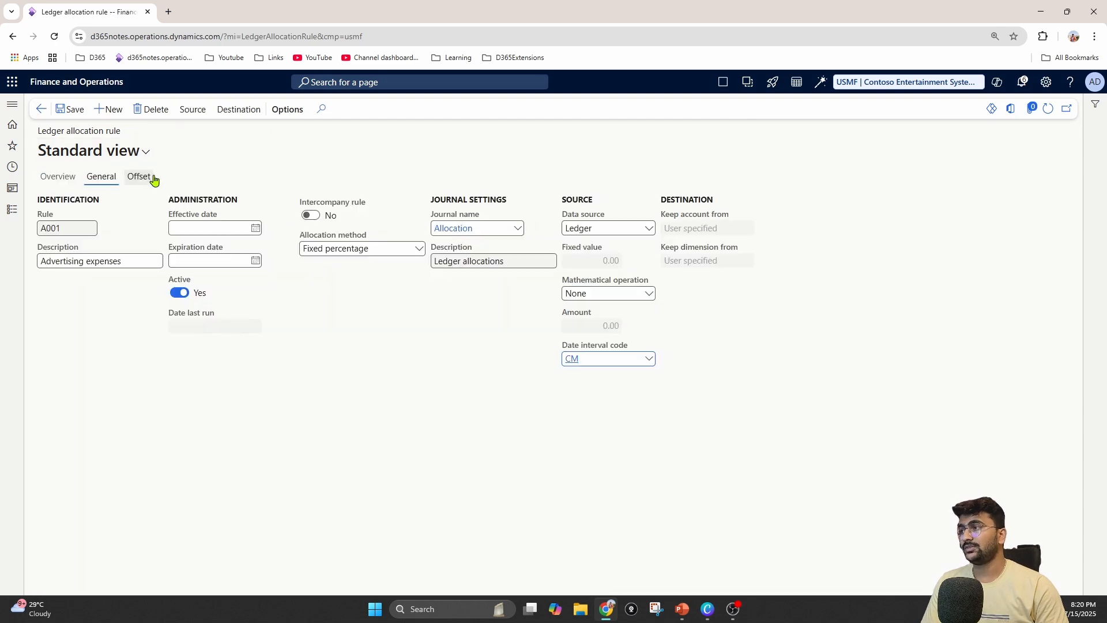
In the rule's offset settings, keep the offset account User specified and set it to main account 601300
left_click(148, 179)
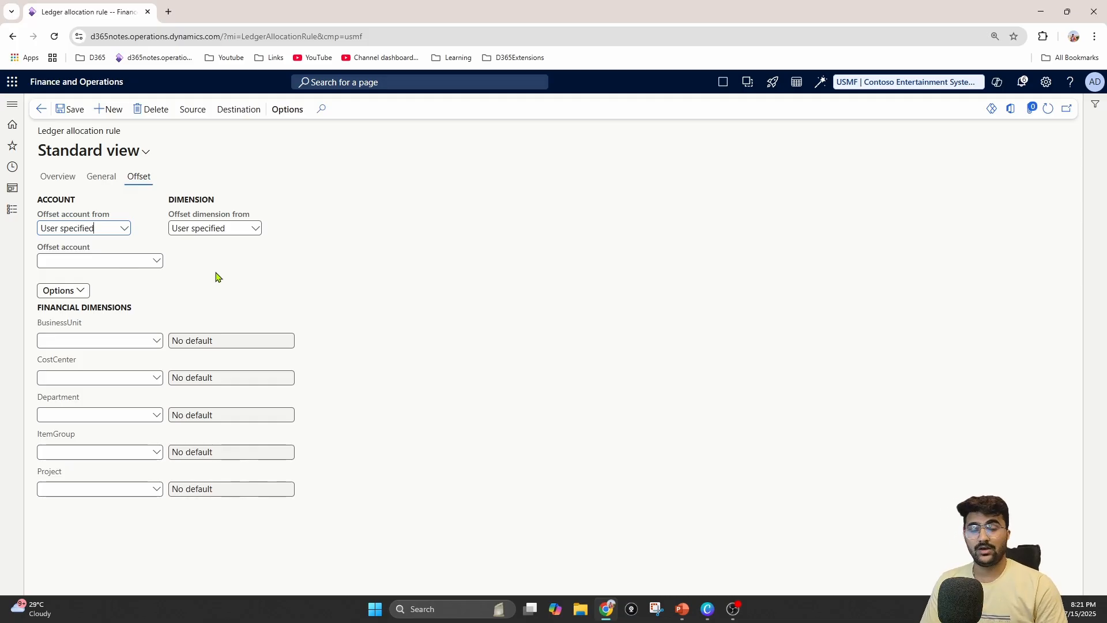
left_click(126, 230)
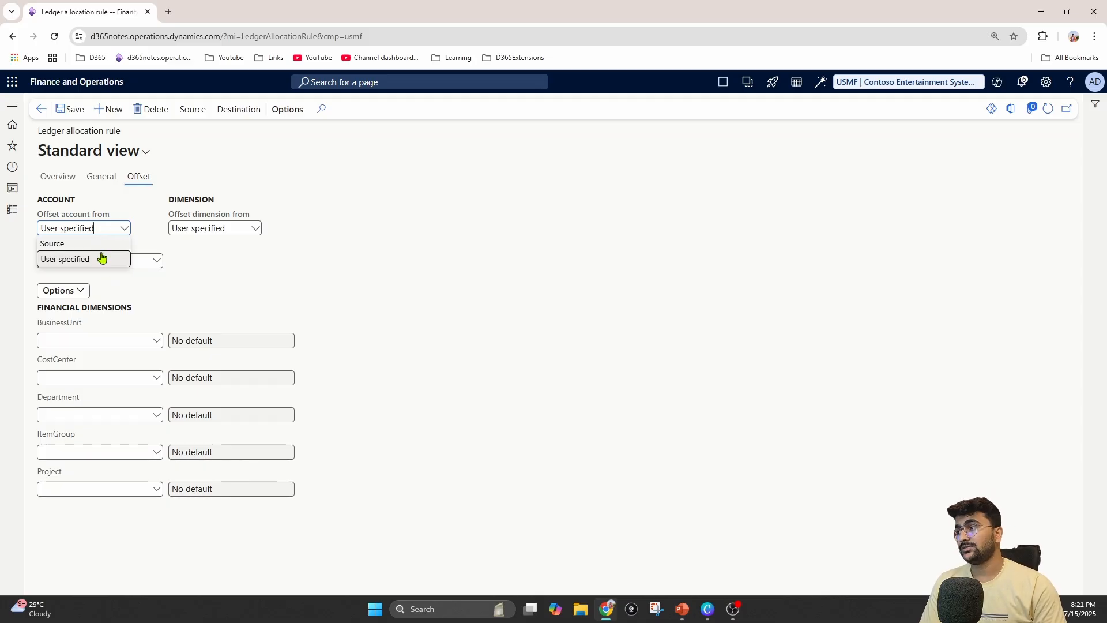
left_click(174, 266)
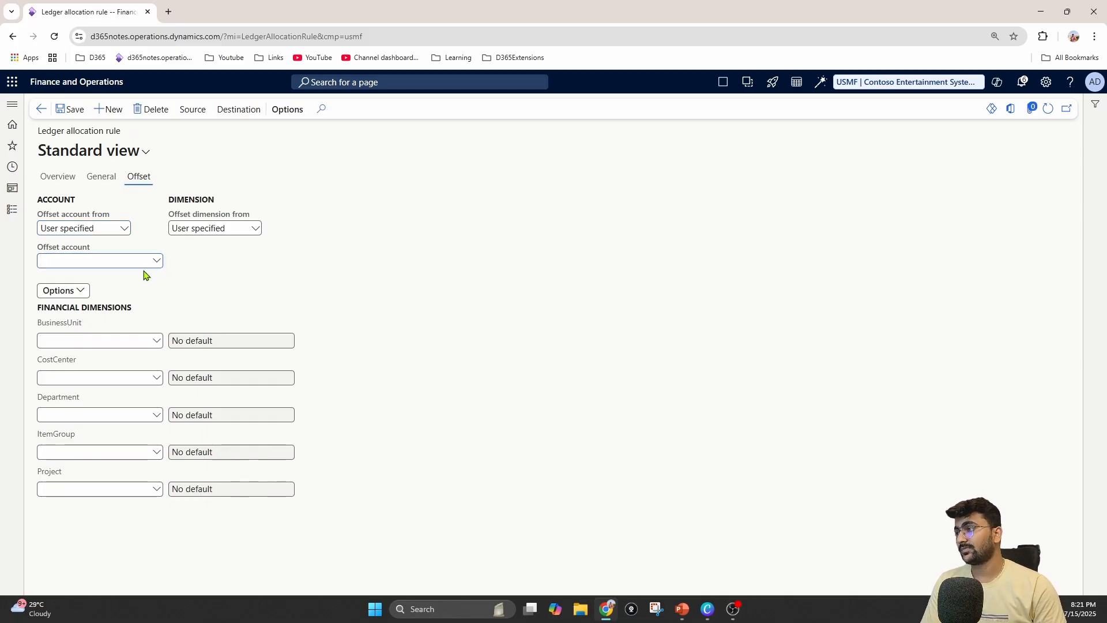
left_click(157, 261)
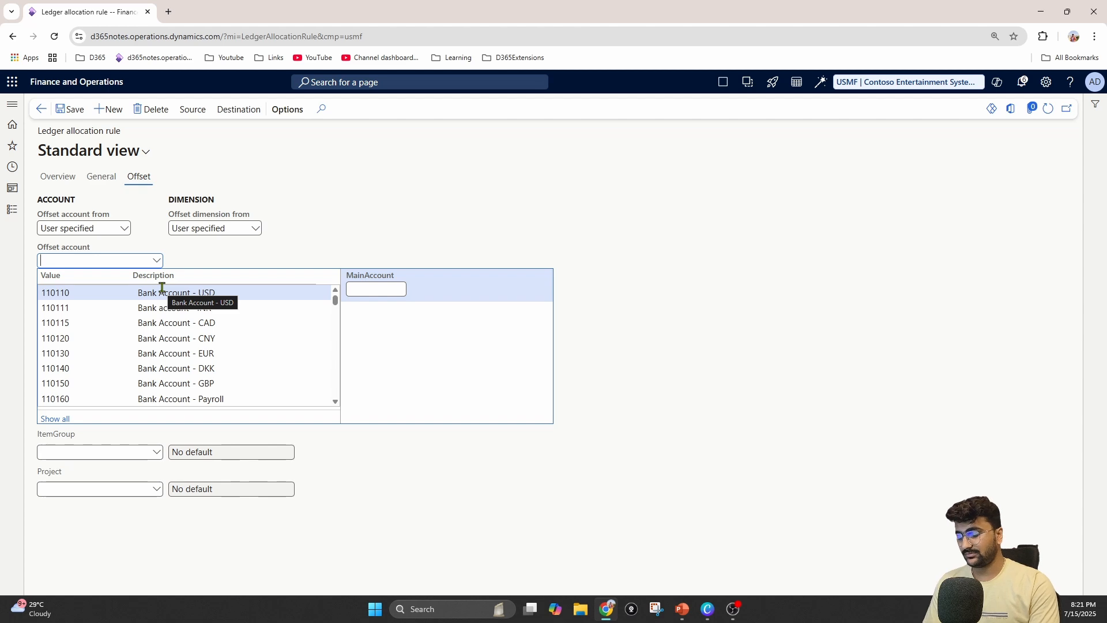
type("6")
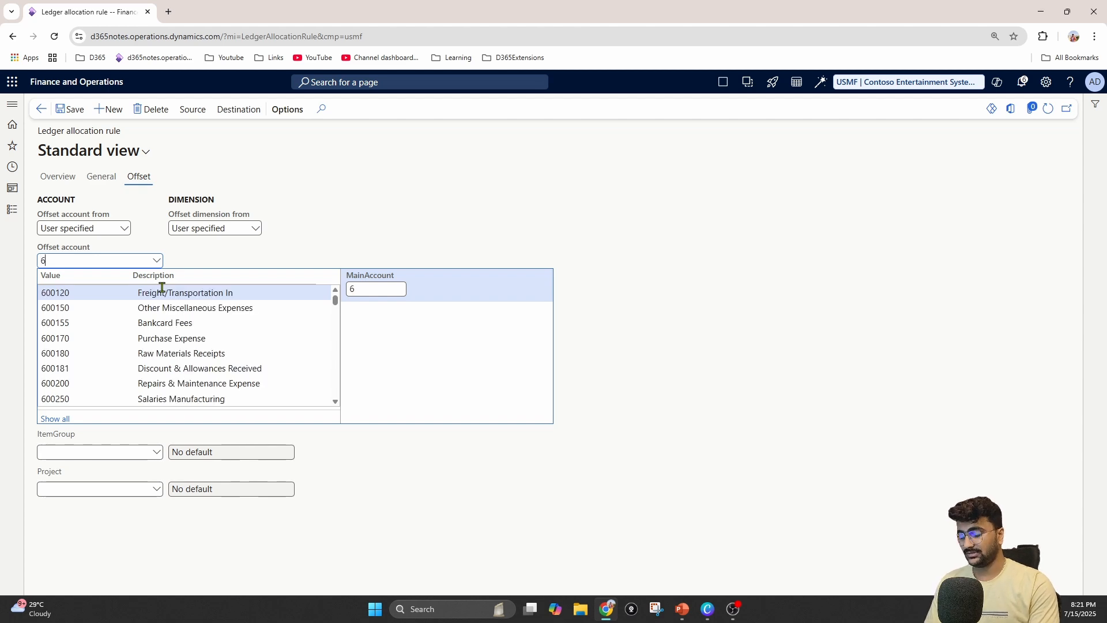
type("re")
key("BackSpace")
key("BackSpace")
type("adv")
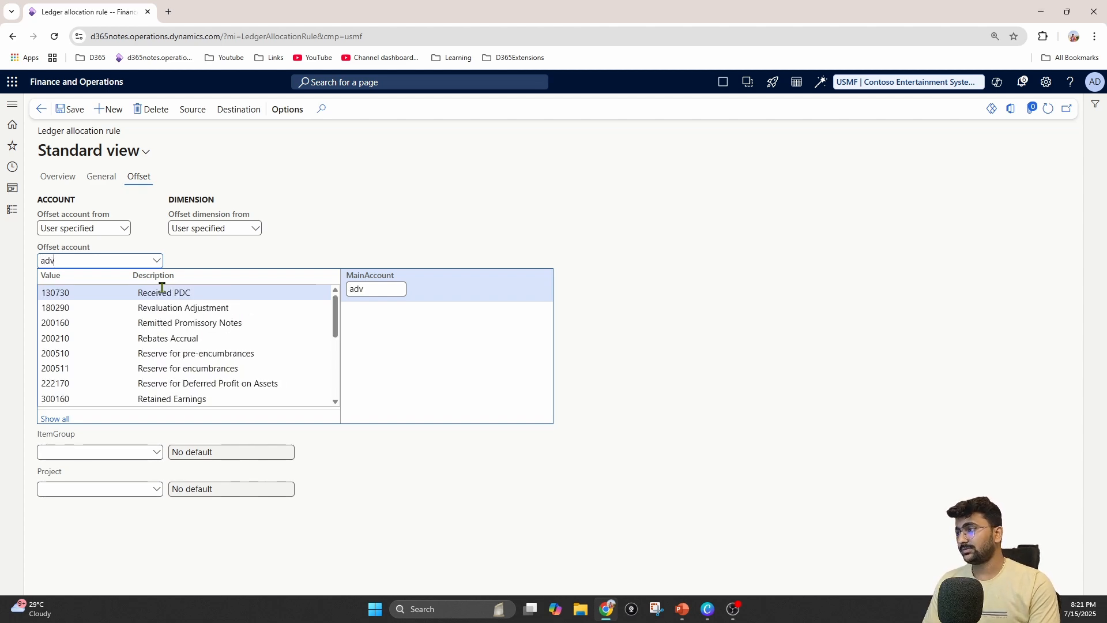
left_click(162, 291)
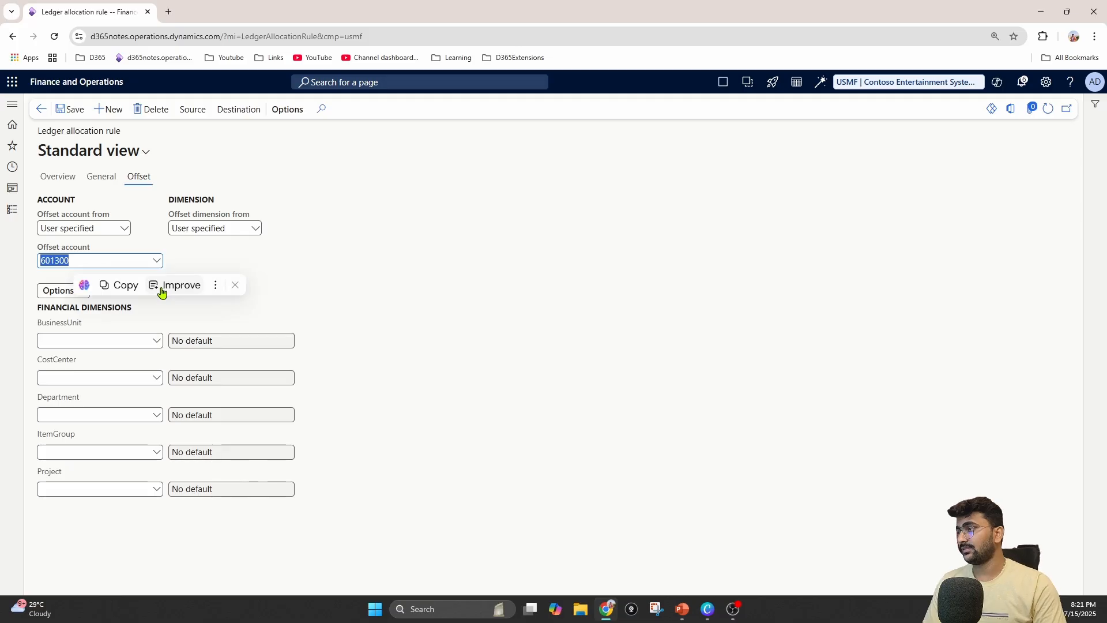
Set the offset BusinessUnit financial dimension to 001 (Home), keeping the offset dimension source User specified
left_click(157, 340)
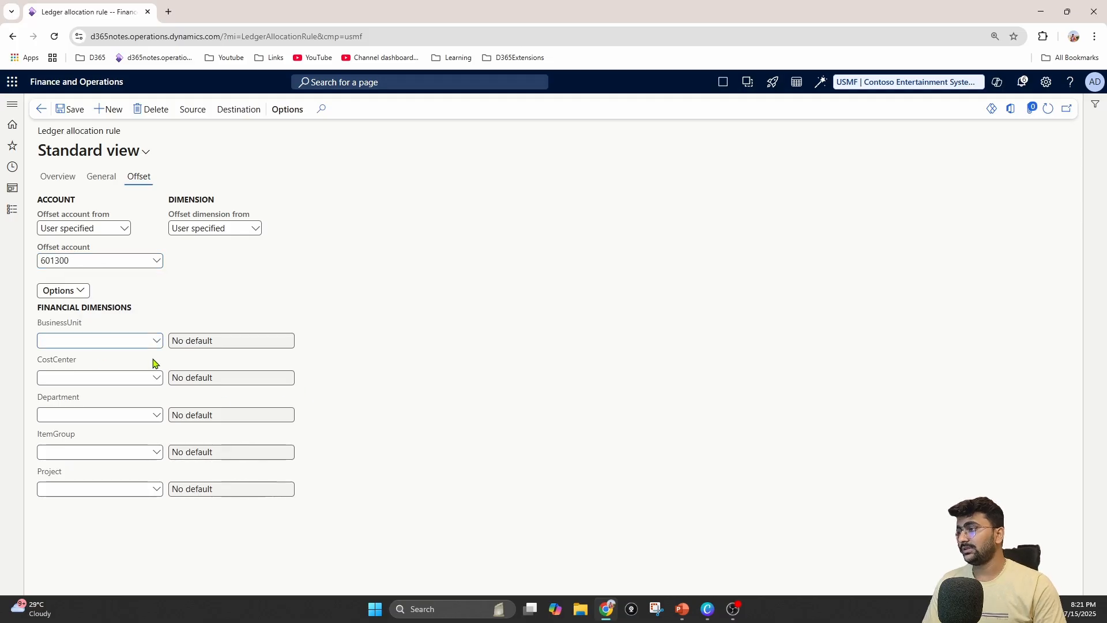
left_click(156, 344)
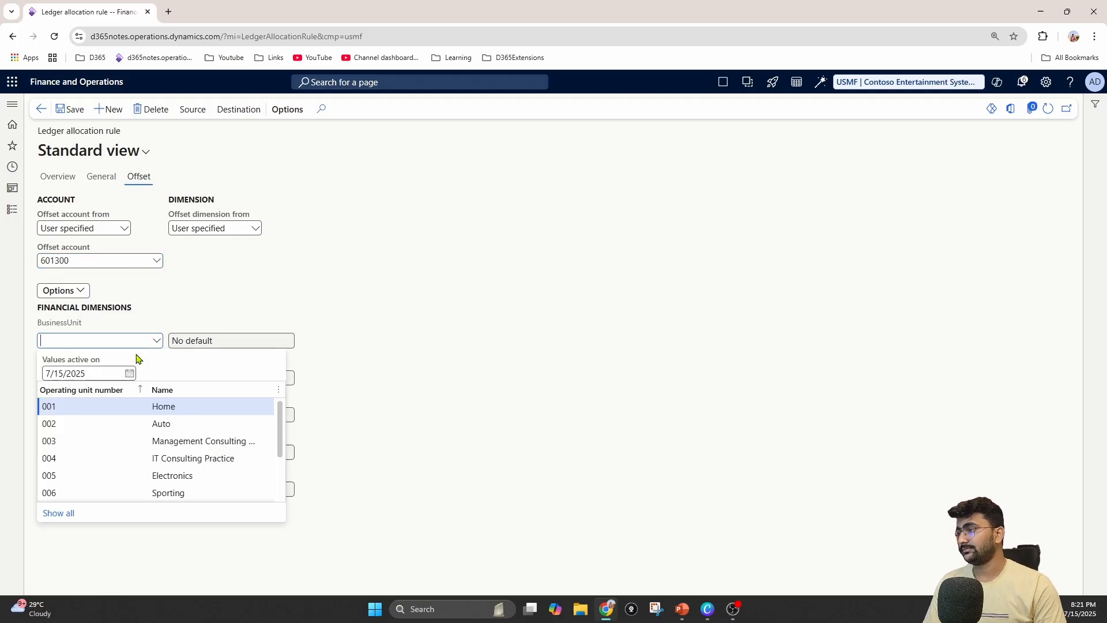
left_click(85, 406)
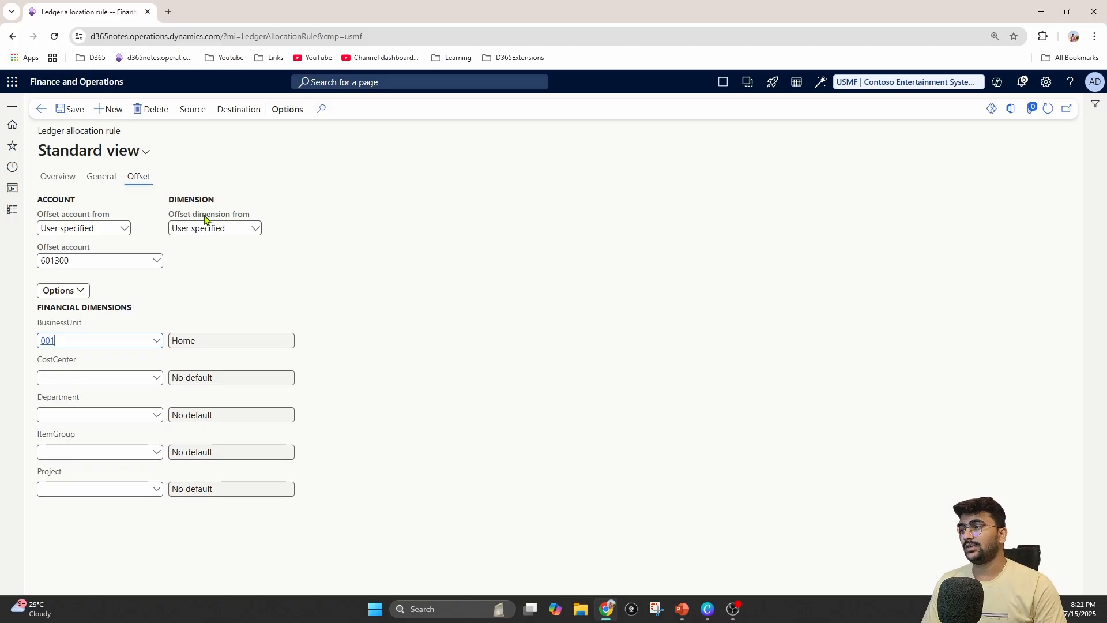
left_click(260, 229)
left_click(305, 266)
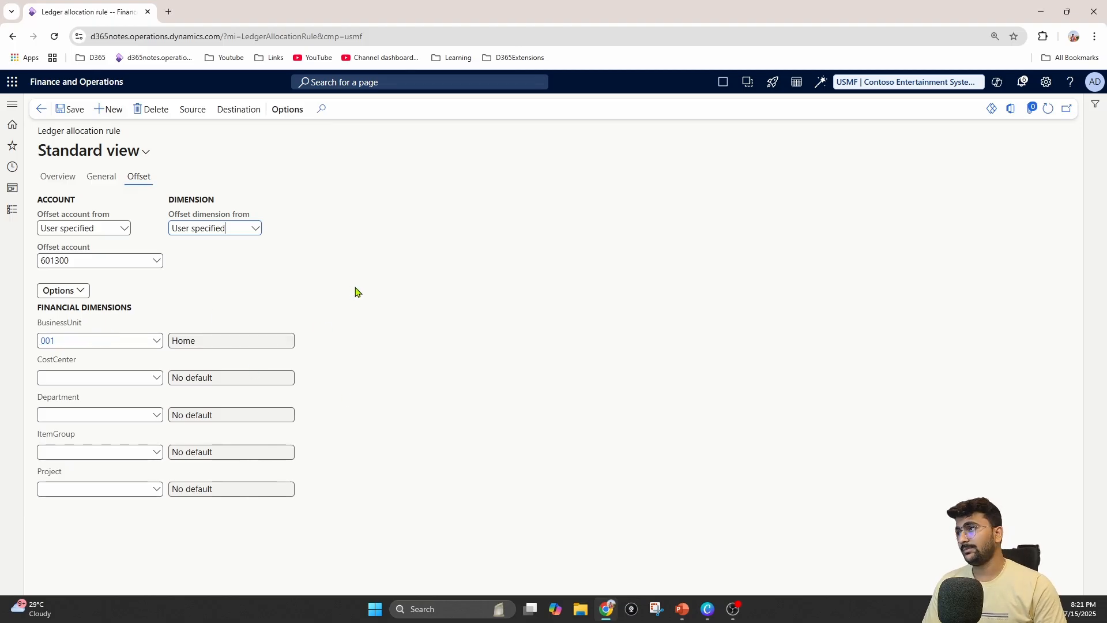
Add a source line to allocation rule A001 with field setting Main account and source criteria 601300 (Advertising Expense), and save it
left_click(187, 111)
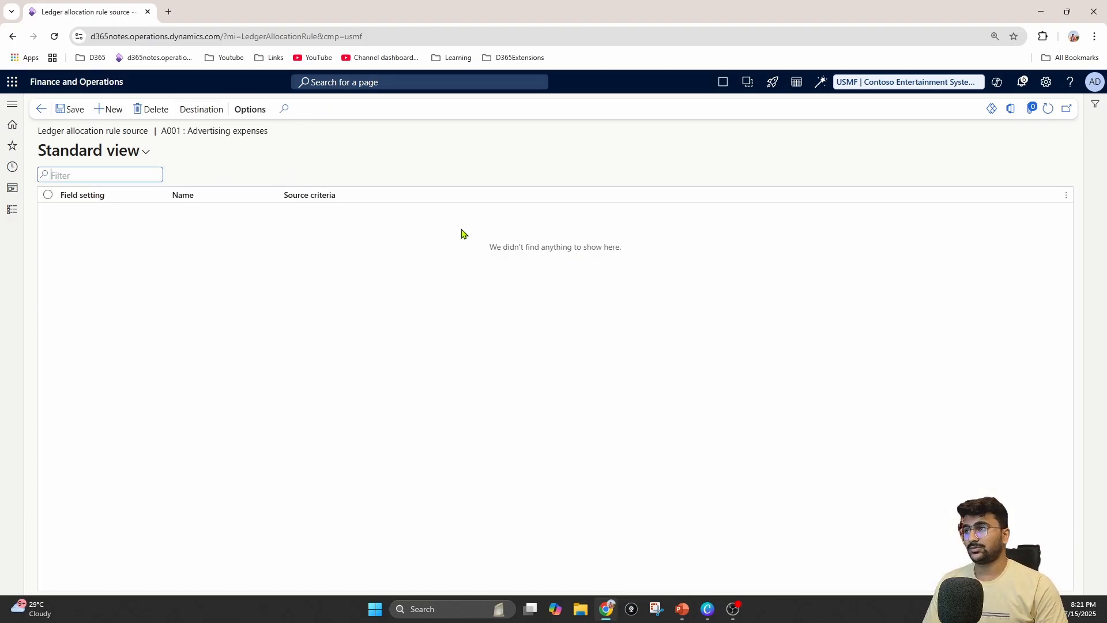
left_click(41, 109)
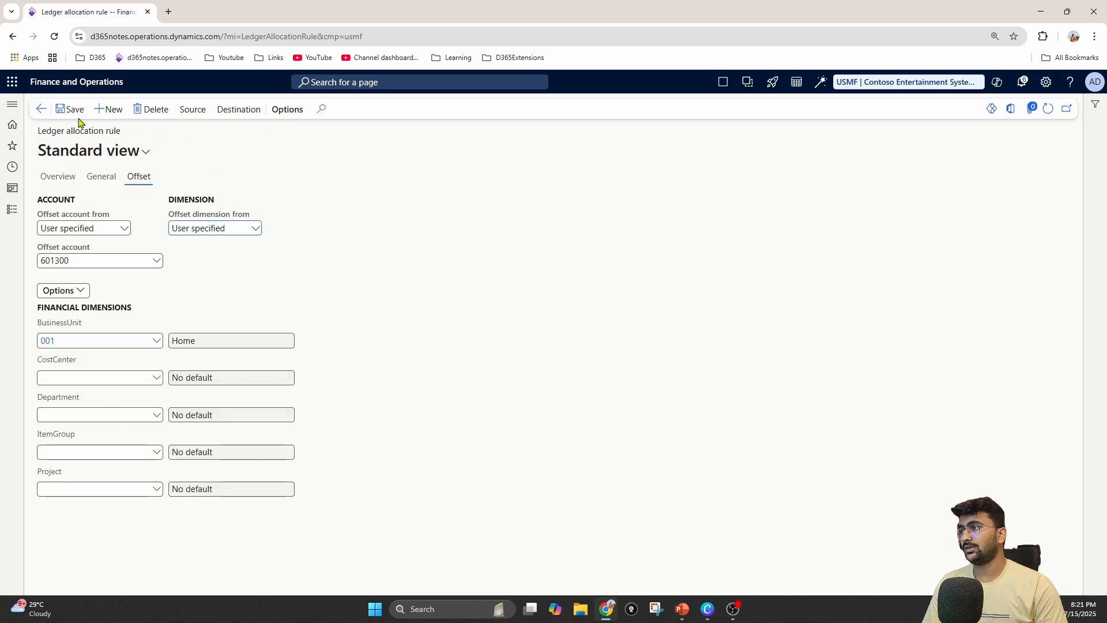
left_click(192, 111)
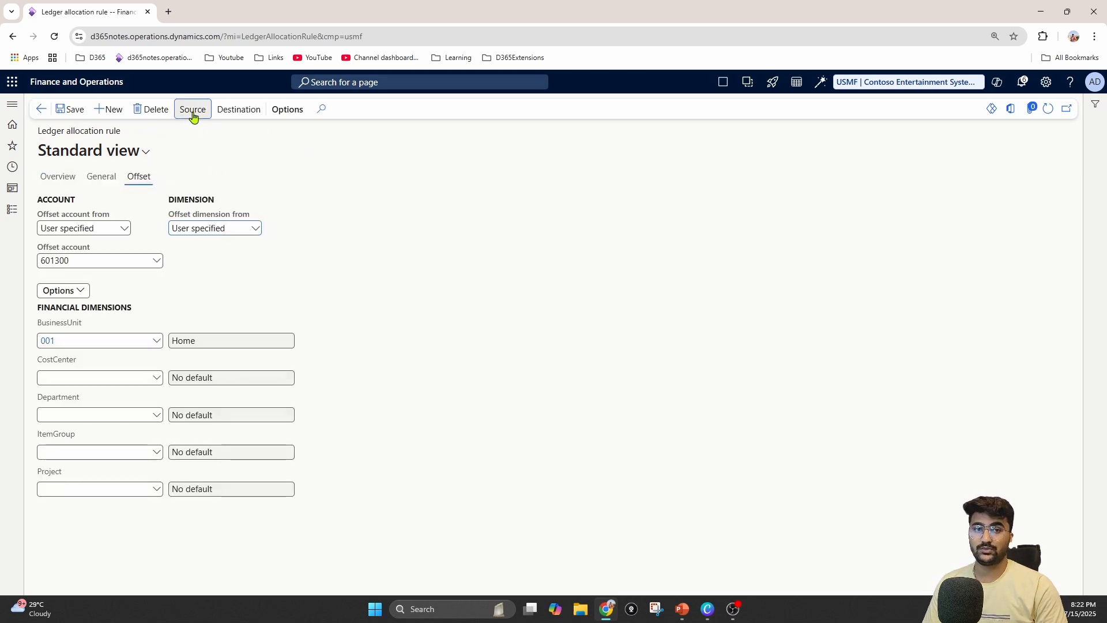
left_click(109, 109)
key("Tab")
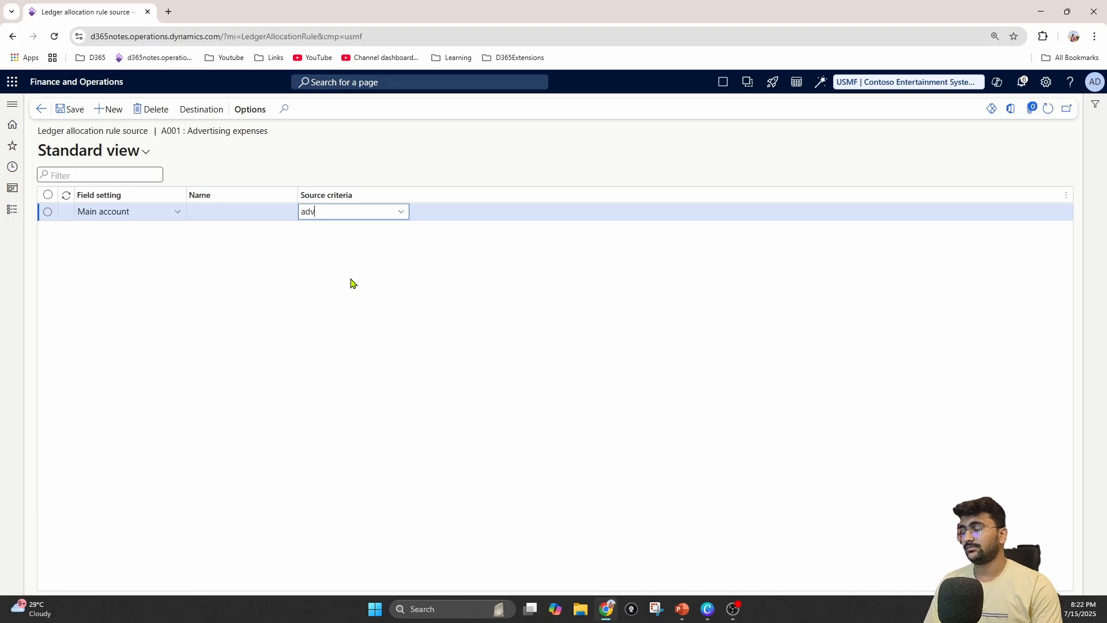
key("alt")
key("Tab")
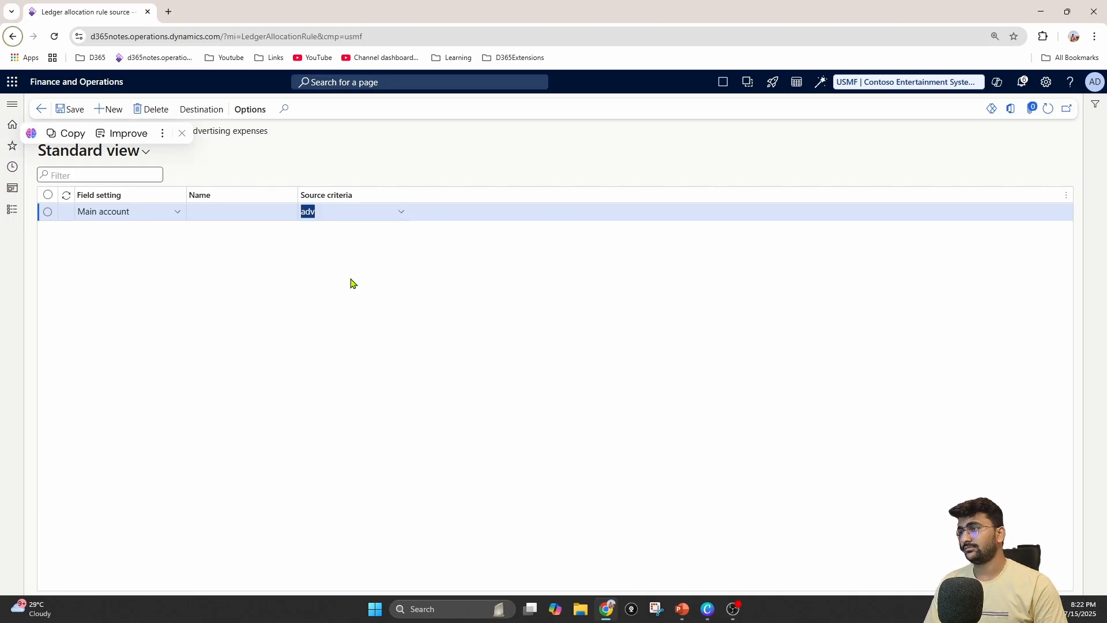
left_click(402, 211)
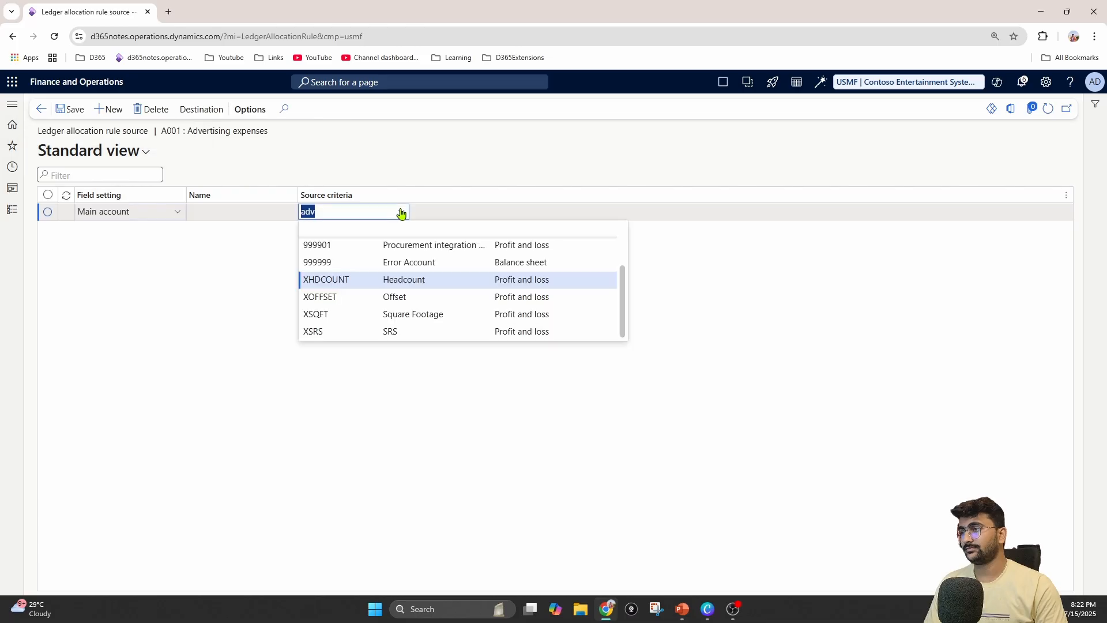
type("a")
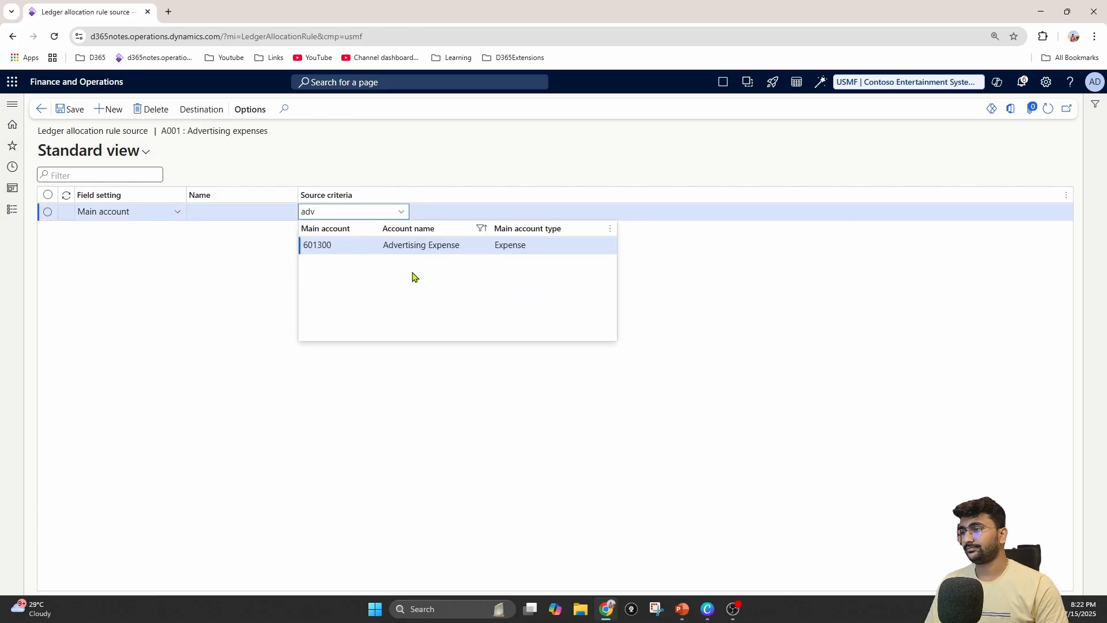
left_click(430, 245)
left_click(78, 109)
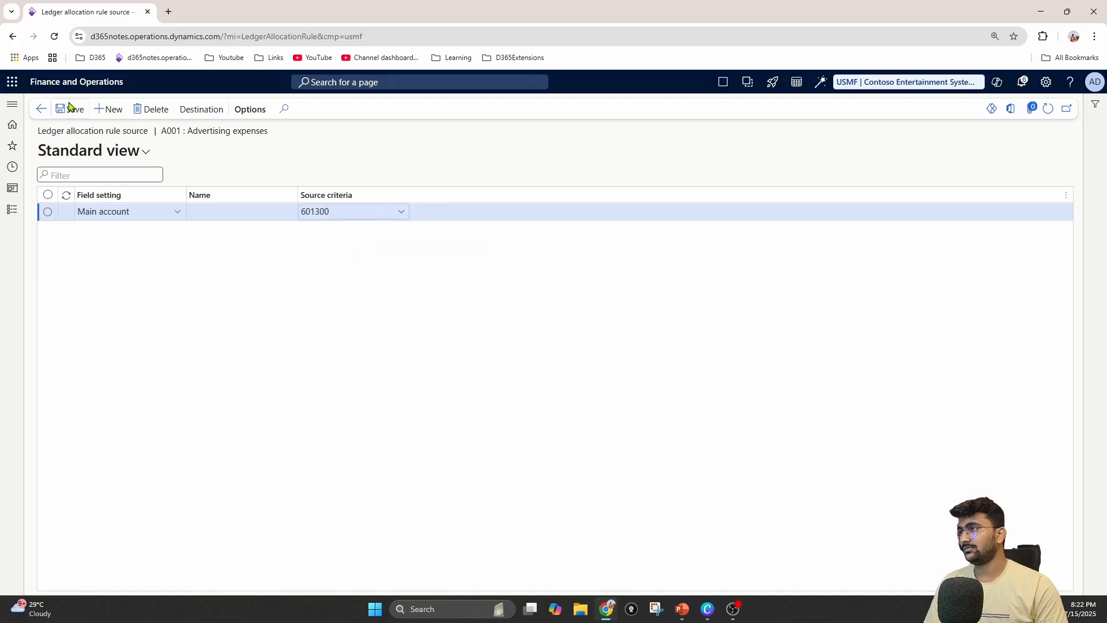
Add a second source line with field setting Financial dimension, name BusinessUnit and source criteria 001 (Home)
left_click(110, 109)
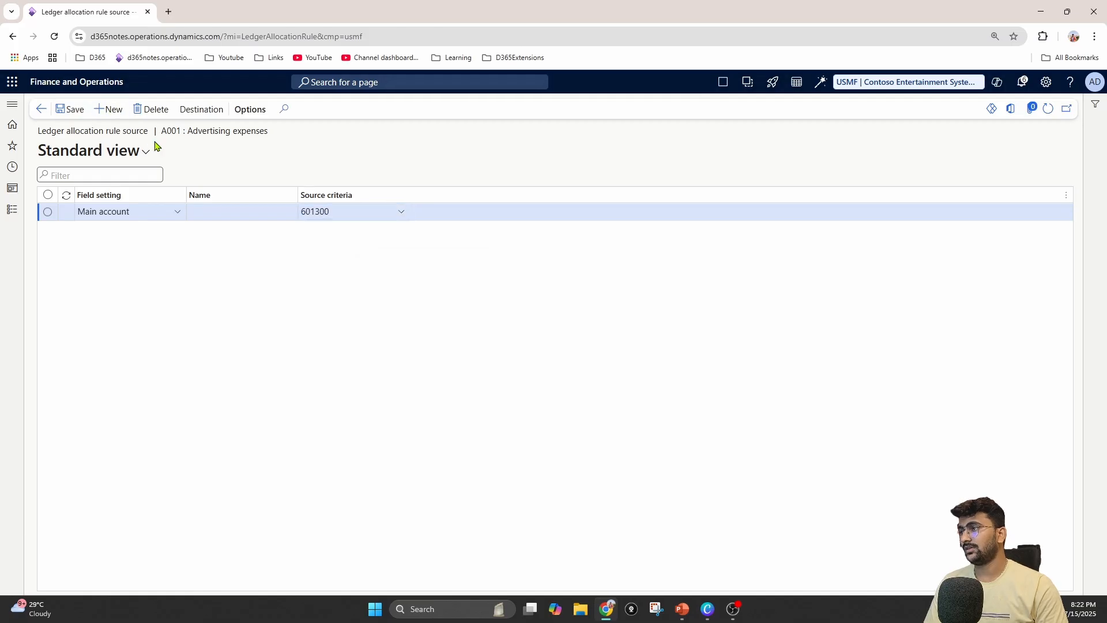
left_click(178, 212)
left_click(133, 255)
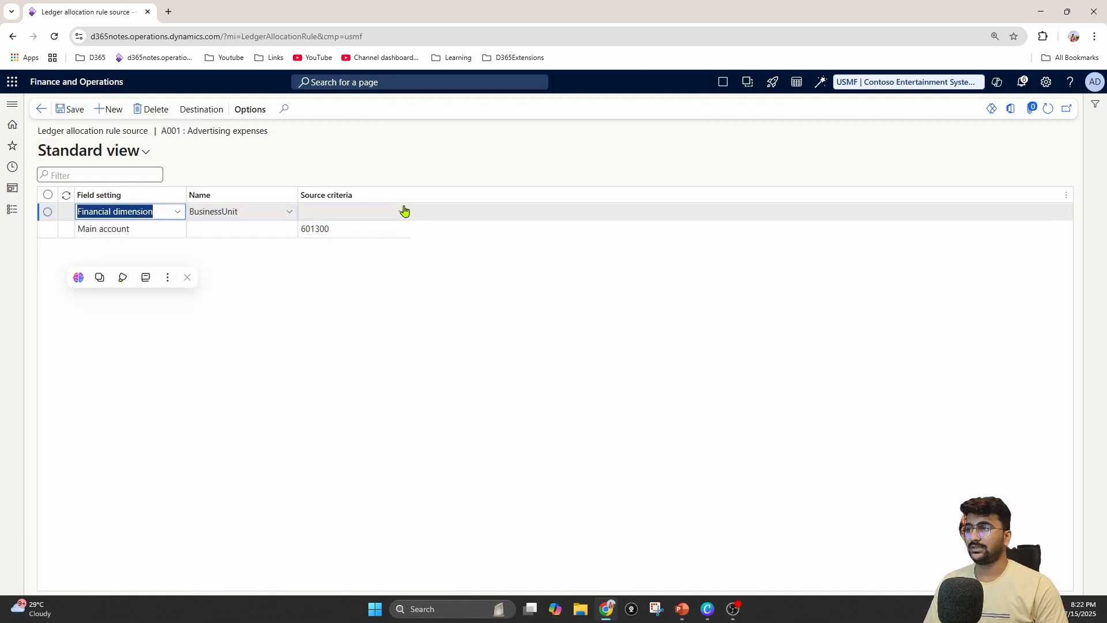
left_click(400, 211)
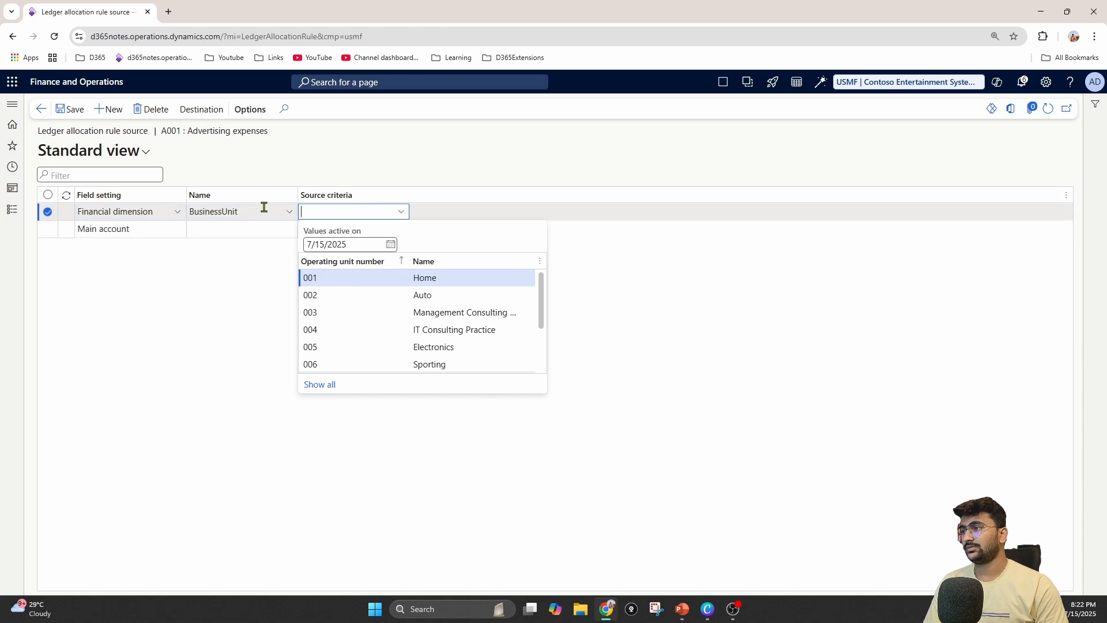
left_click(281, 213)
left_click(289, 211)
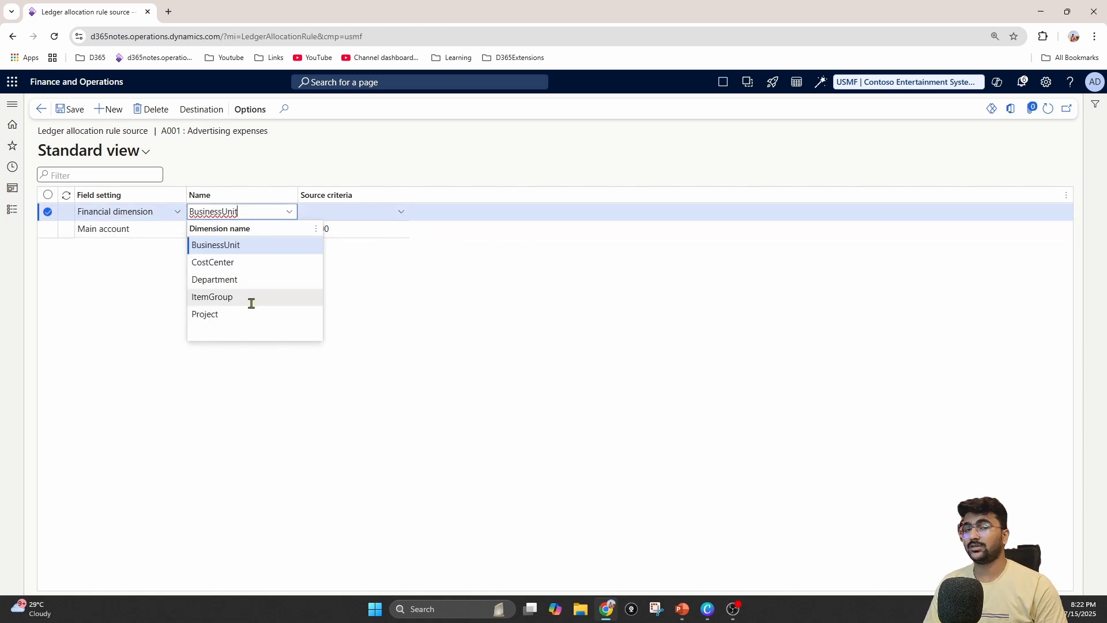
left_click(399, 212)
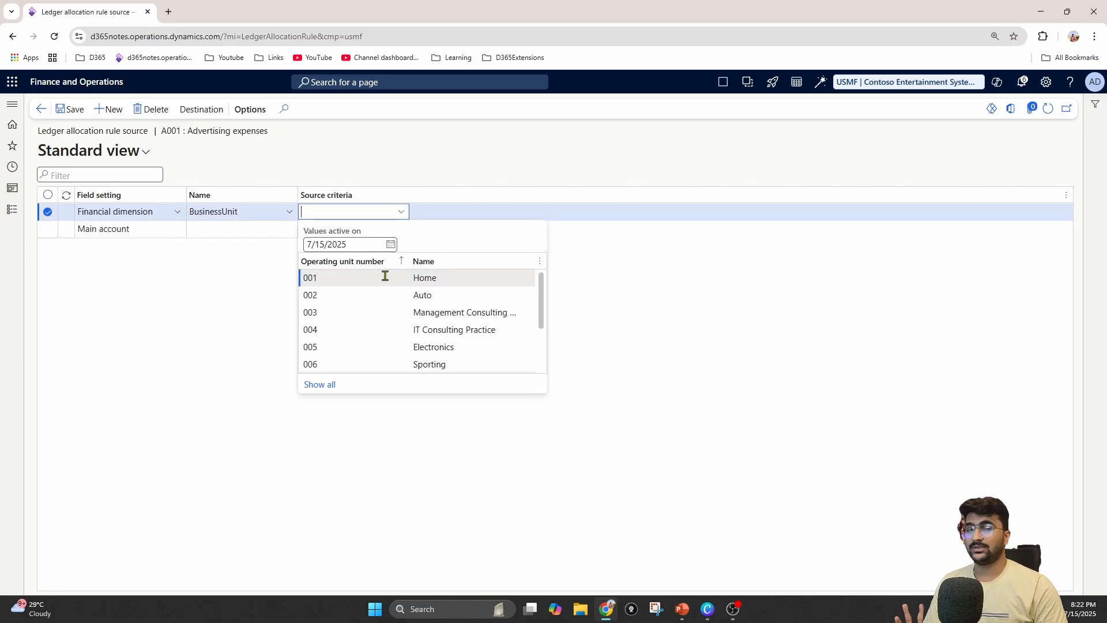
left_click(385, 277)
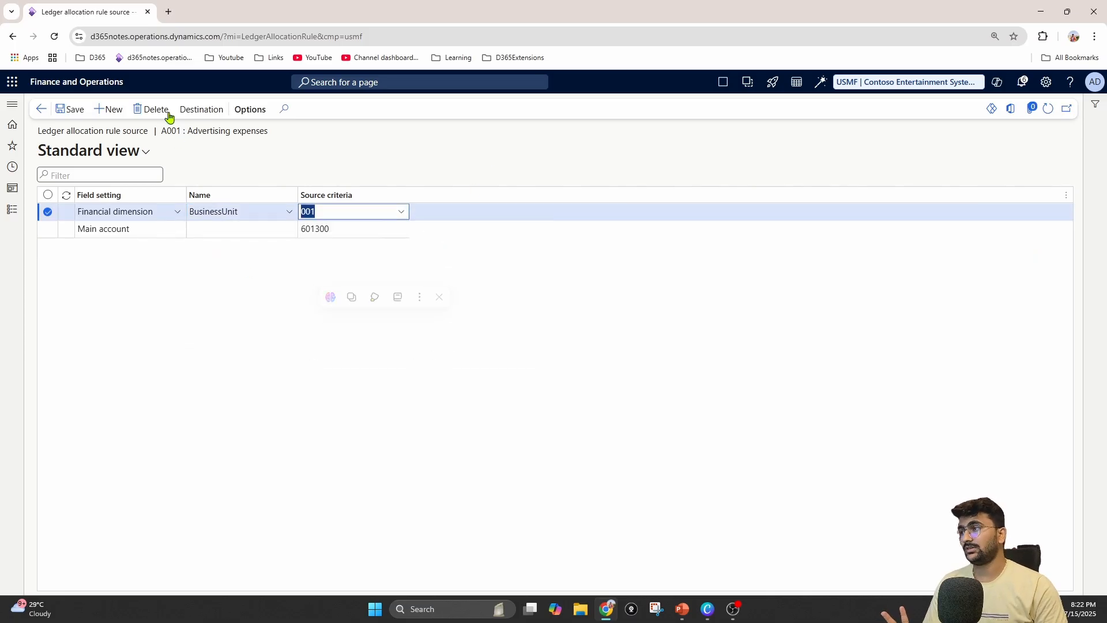
left_click(110, 109)
left_click(178, 213)
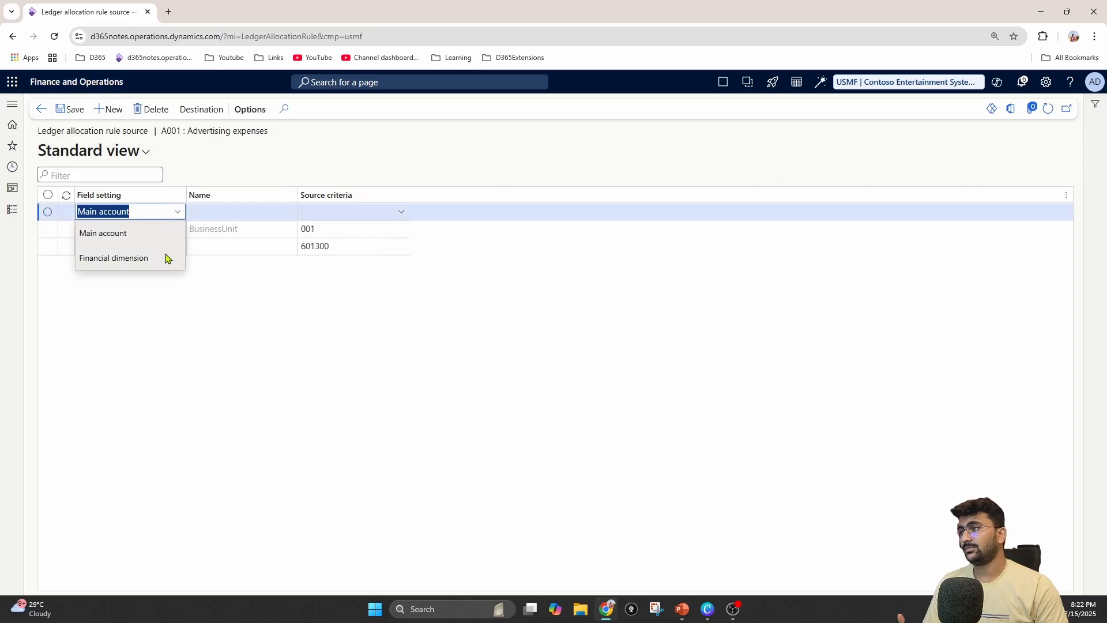
left_click(158, 257)
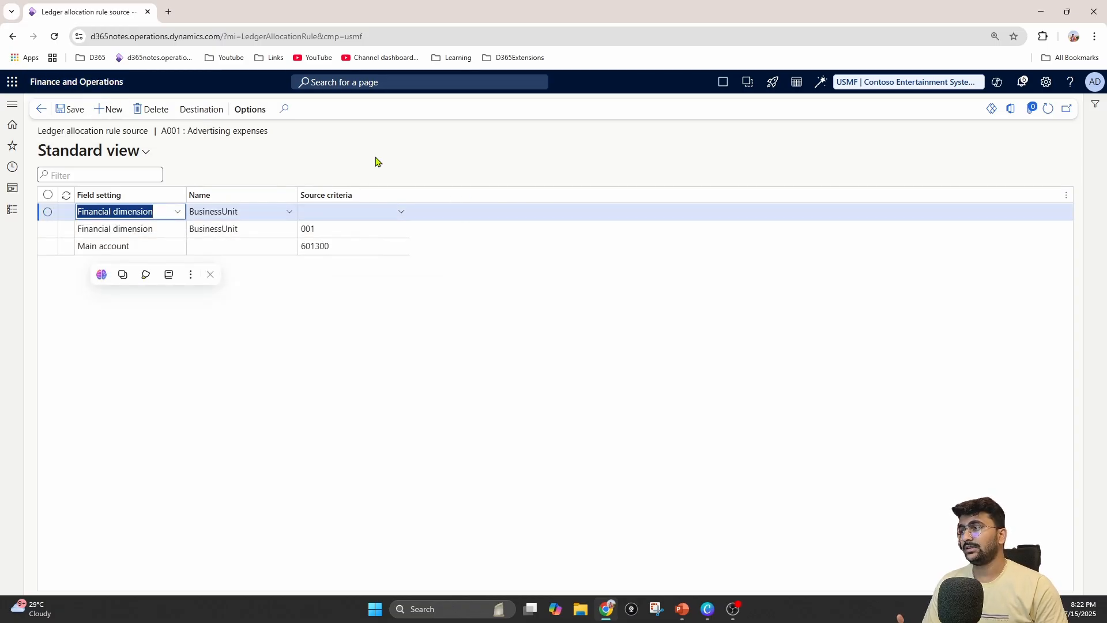
left_click(151, 111)
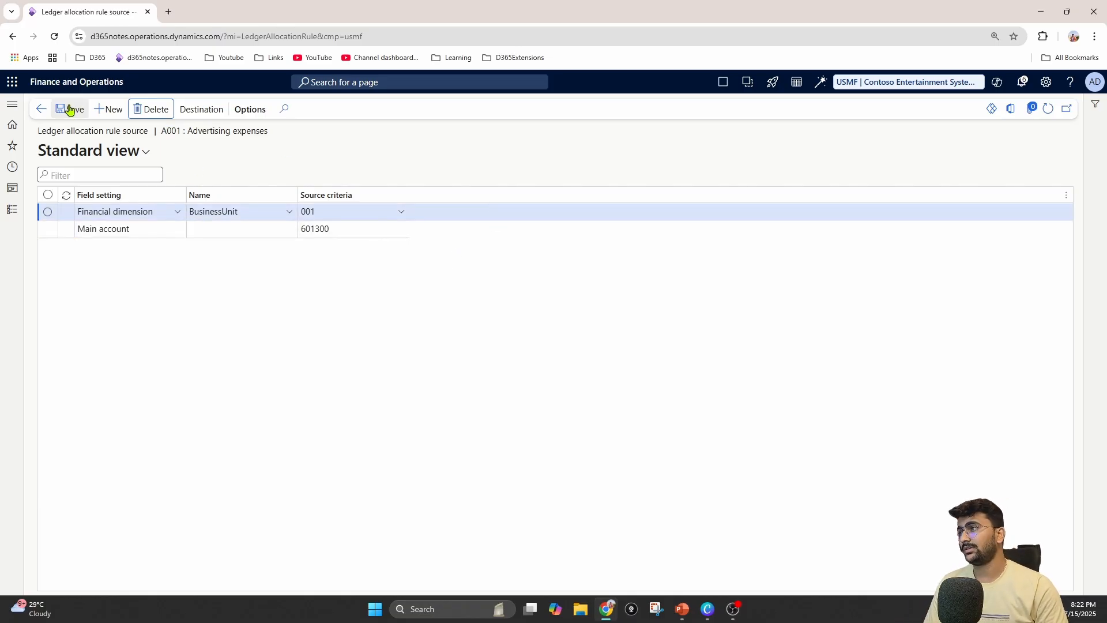
Open the allocation rule's destination and create a destination line with a fixed percentage of 40
left_click(211, 111)
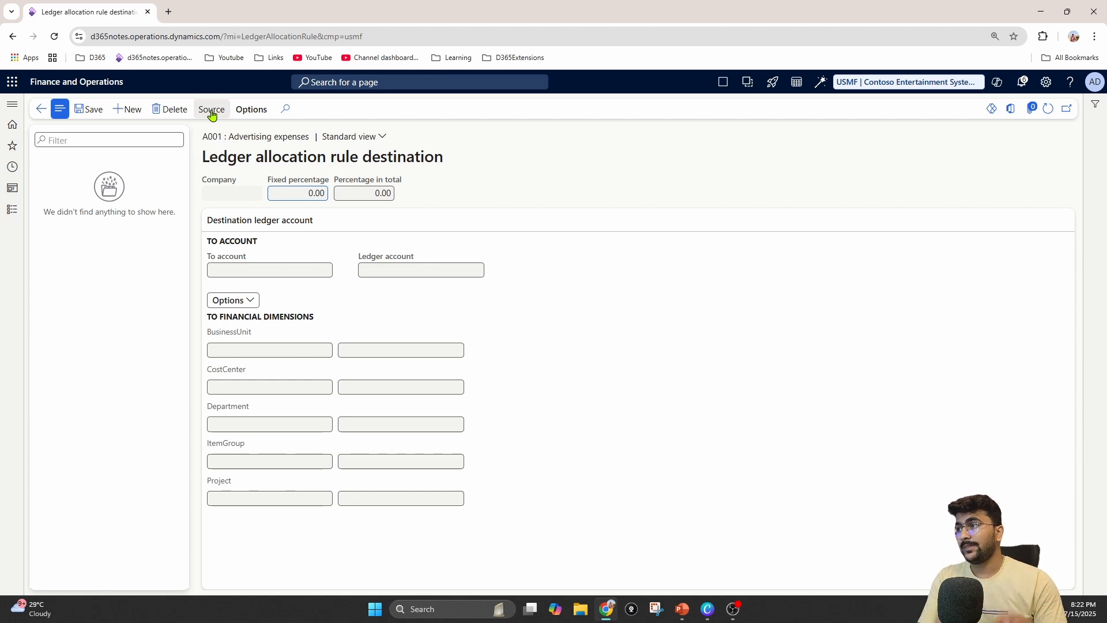
left_click(143, 112)
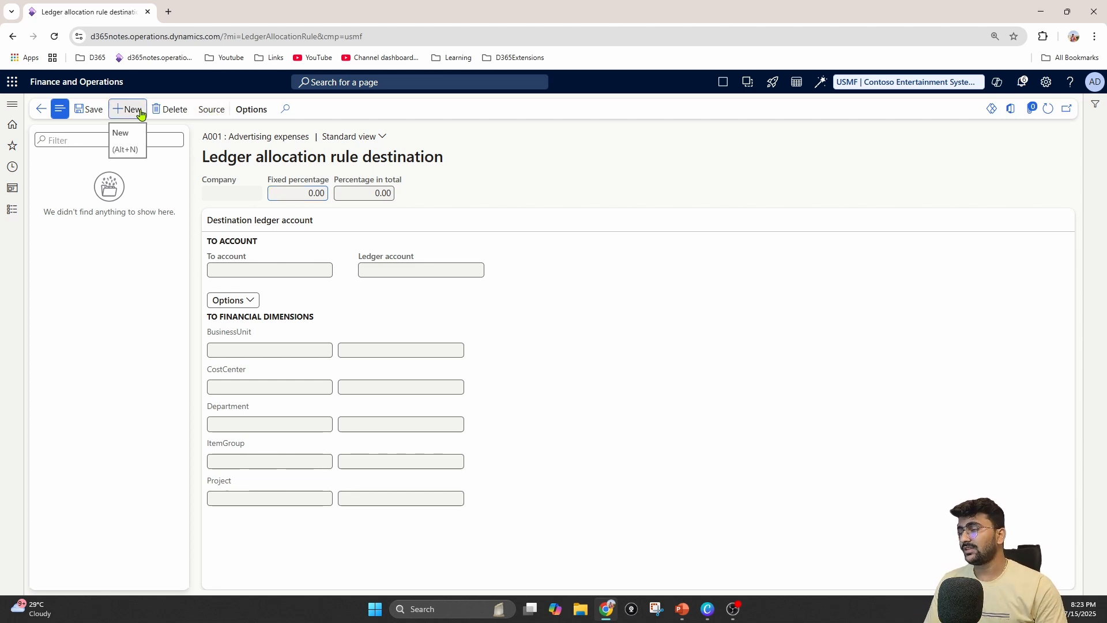
left_click(124, 134)
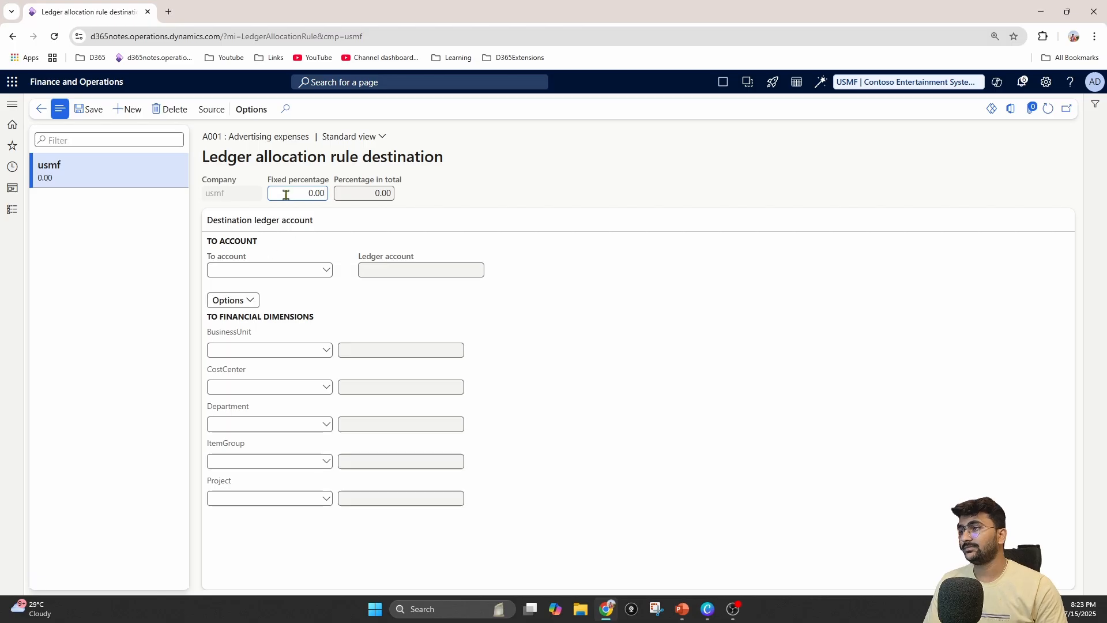
left_click_drag(286, 193, 338, 195)
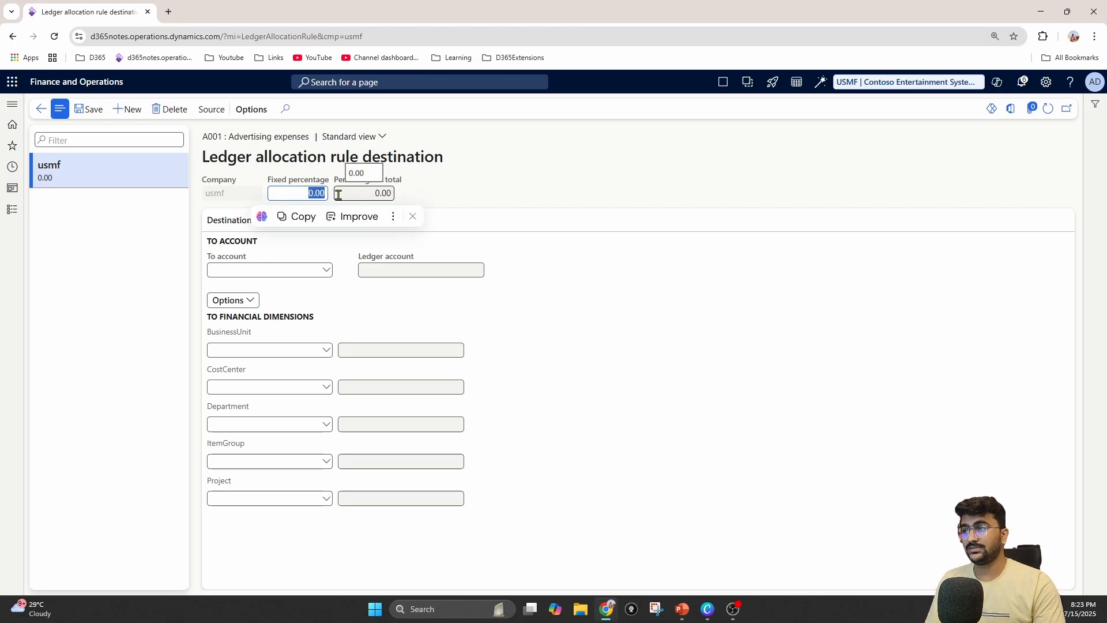
type("40")
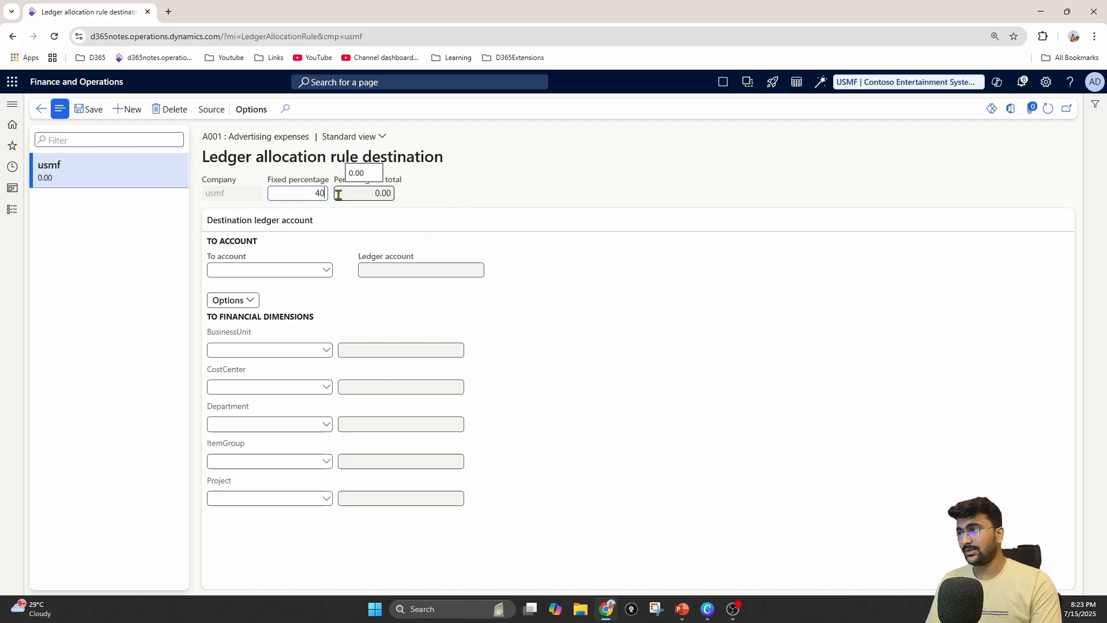
Set the 40% destination line's To account to 601300 (Advertising Expense) and its BusinessUnit to 002 (Auto), and save it
left_click(326, 270)
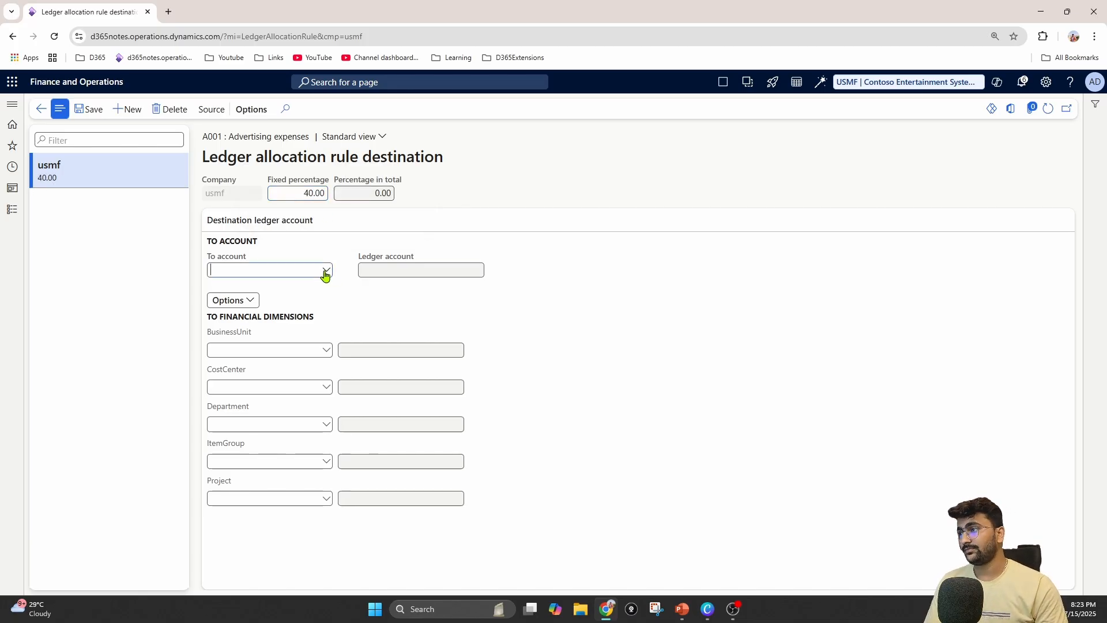
type("adv")
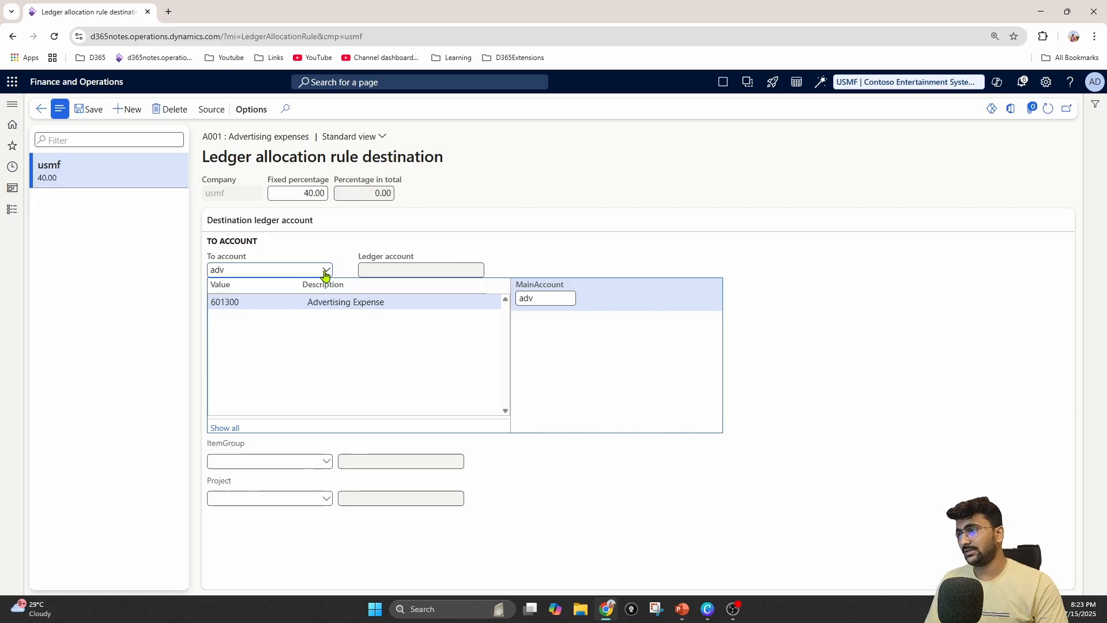
left_click(303, 301)
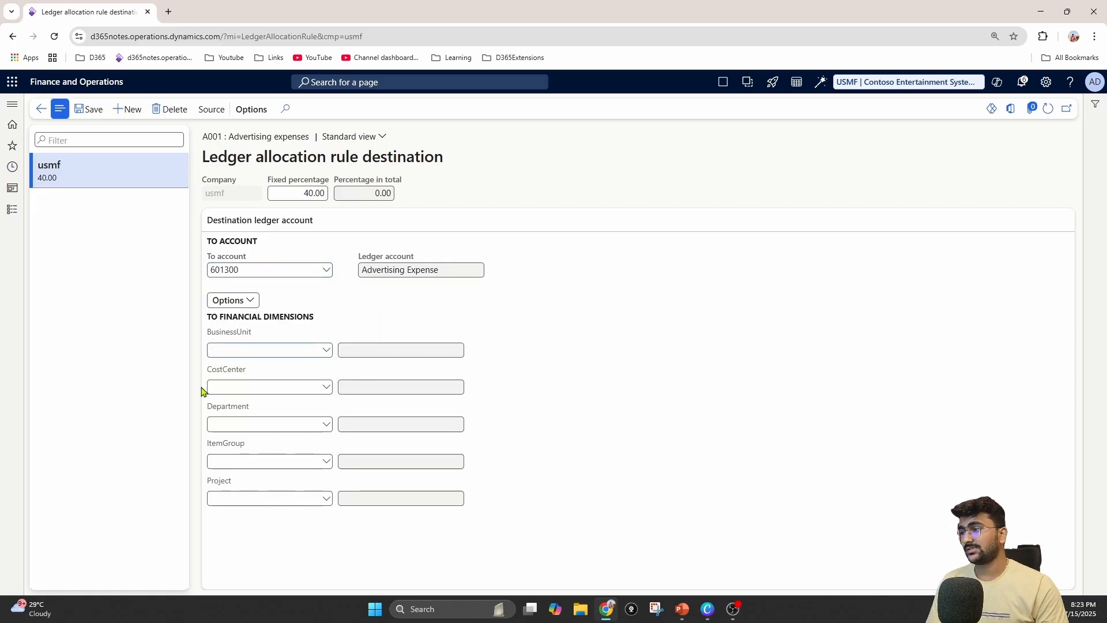
left_click(328, 350)
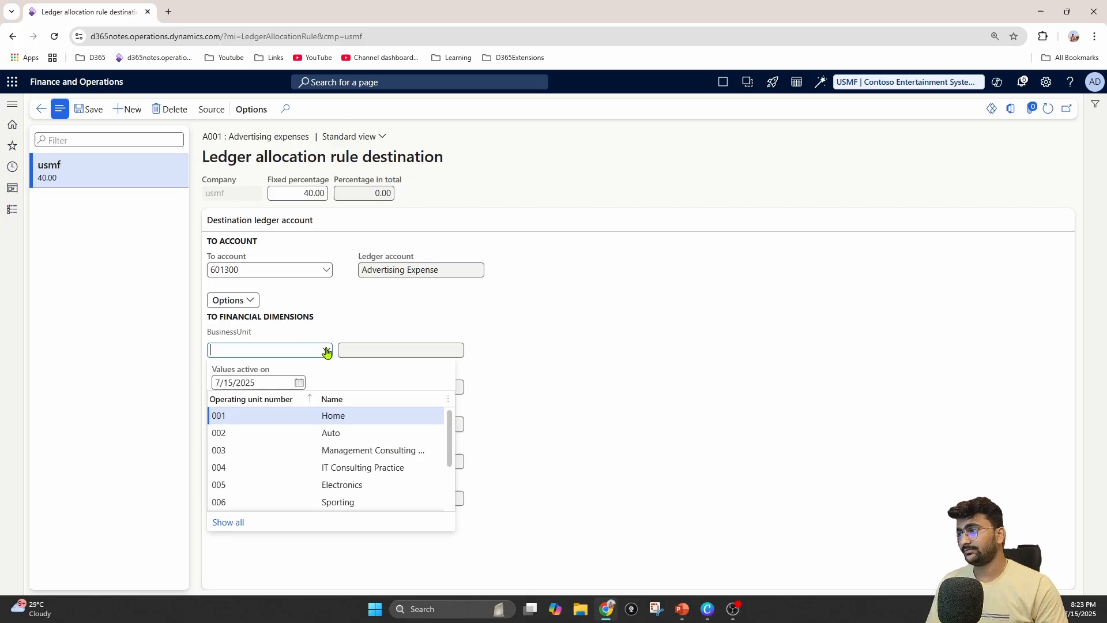
left_click(270, 433)
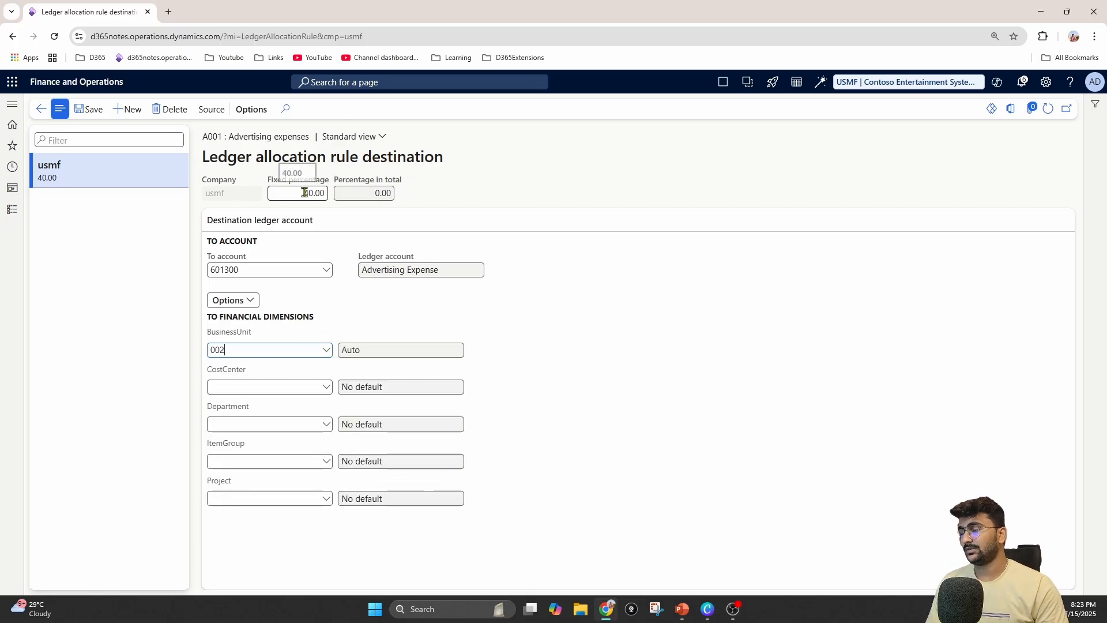
left_click(93, 111)
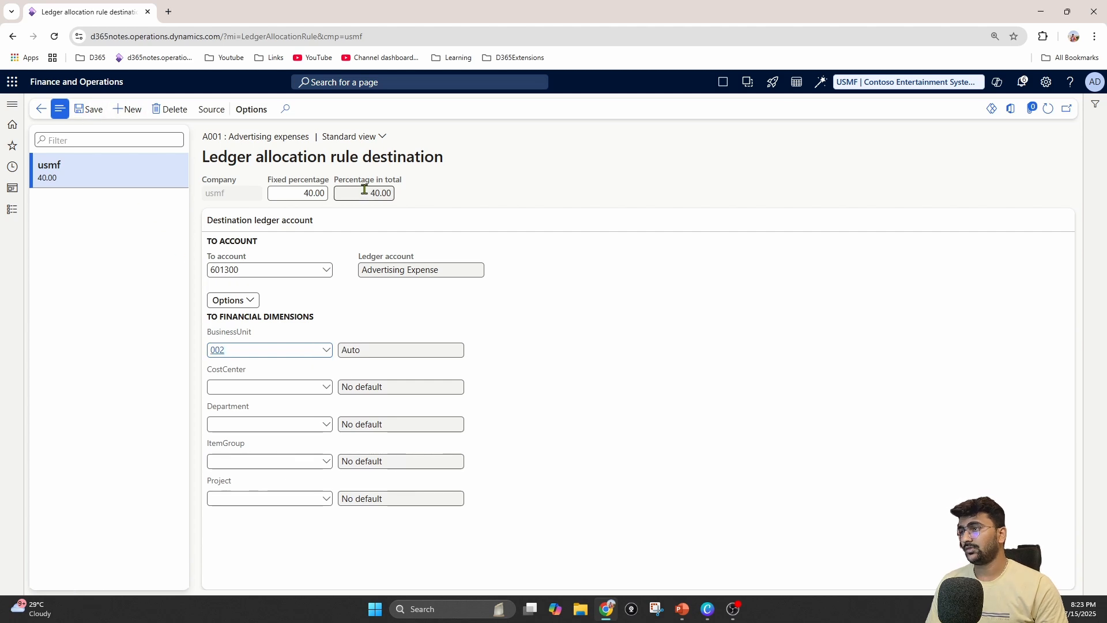
left_click_drag(363, 193, 427, 193)
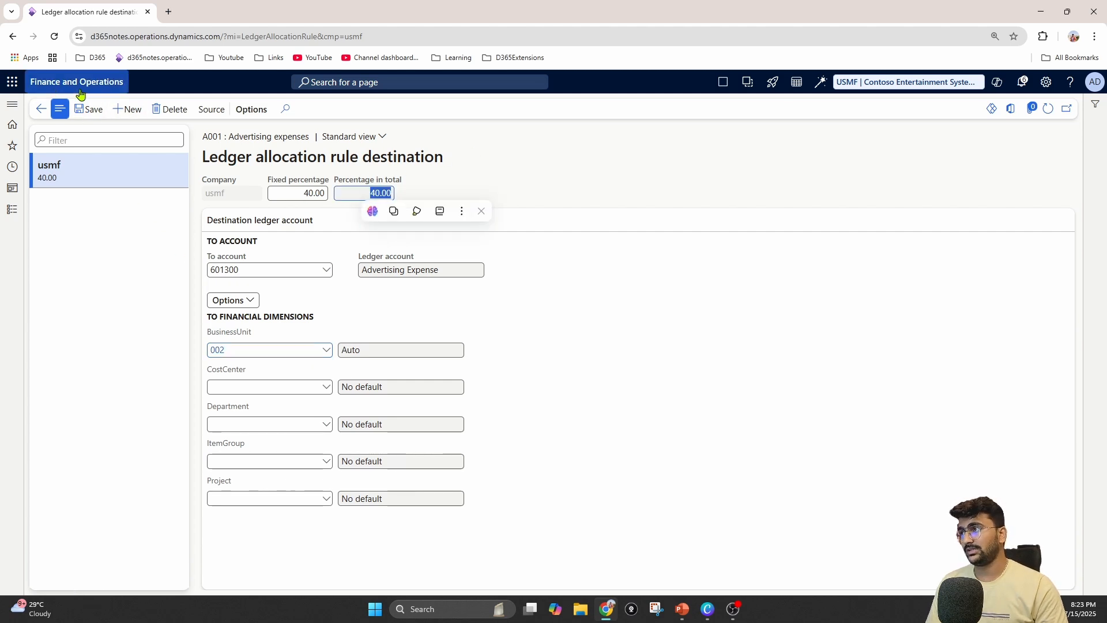
Create a second destination line for the rule with a fixed percentage of 30
left_click(127, 111)
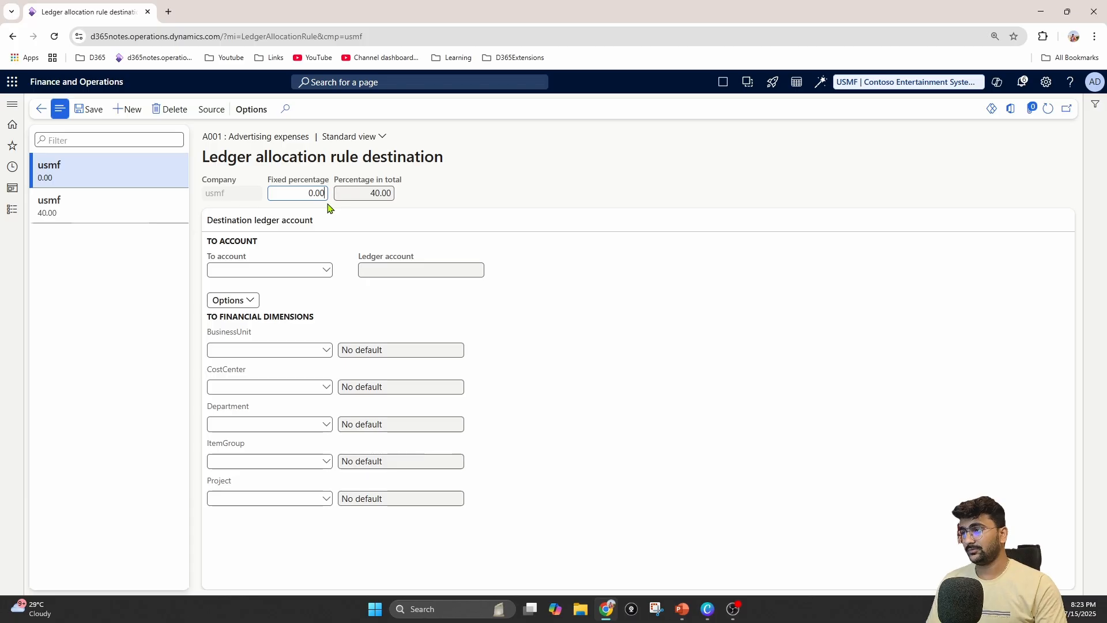
key("BackSpace")
key("BackSpace")
key("BackSpace")
key("BackSpace")
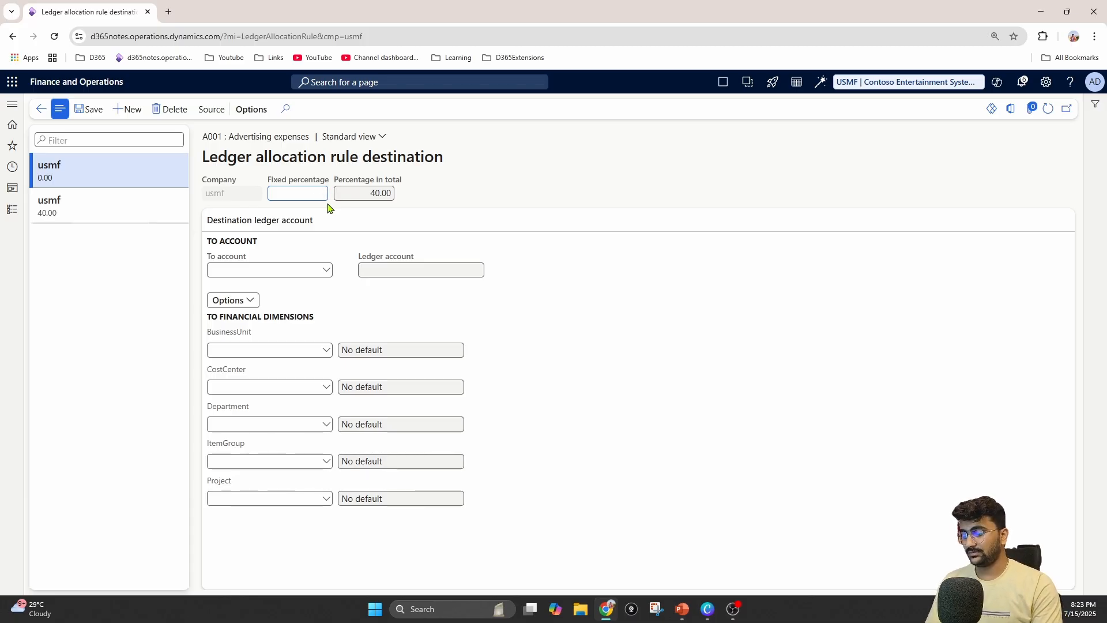
type("40")
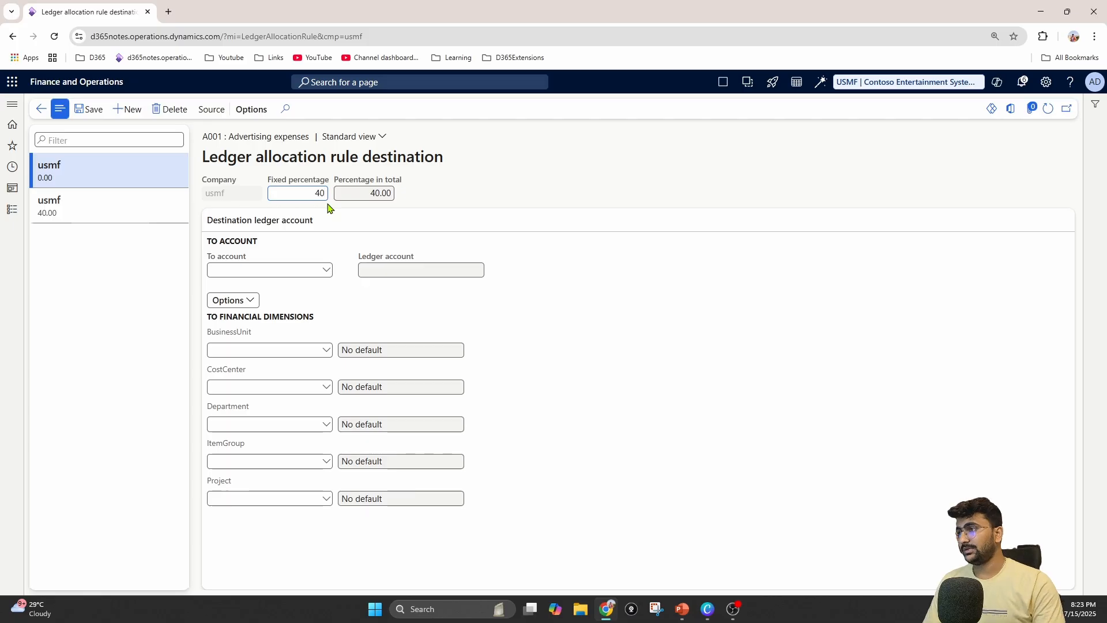
key("BackSpace")
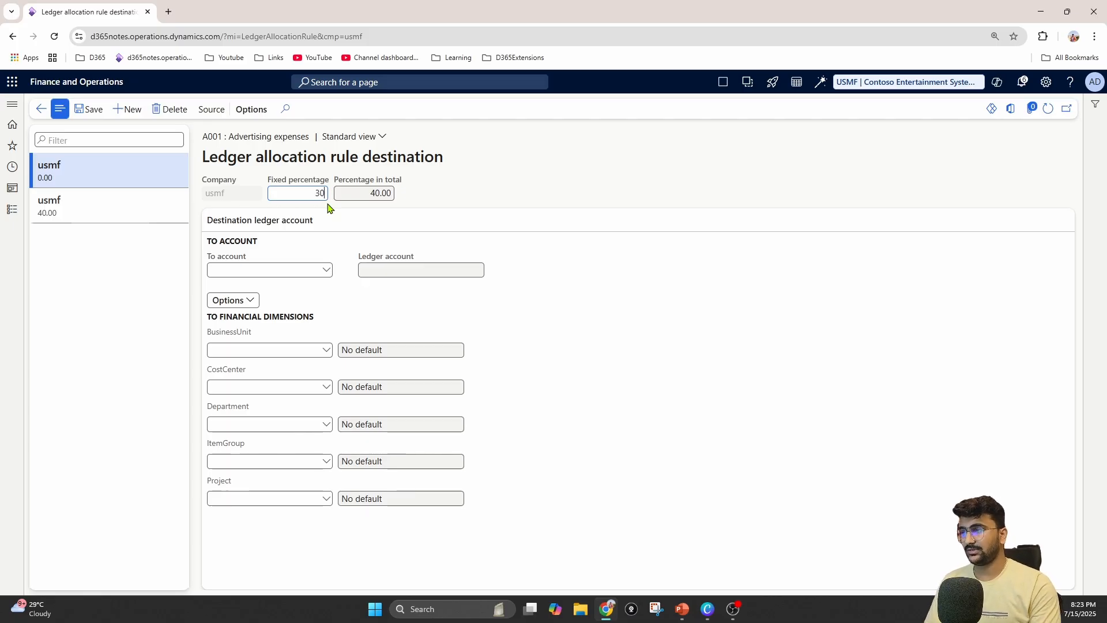
Set the second destination line's To account to 601300 (Advertising Expense)
left_click(321, 270)
left_click(327, 270)
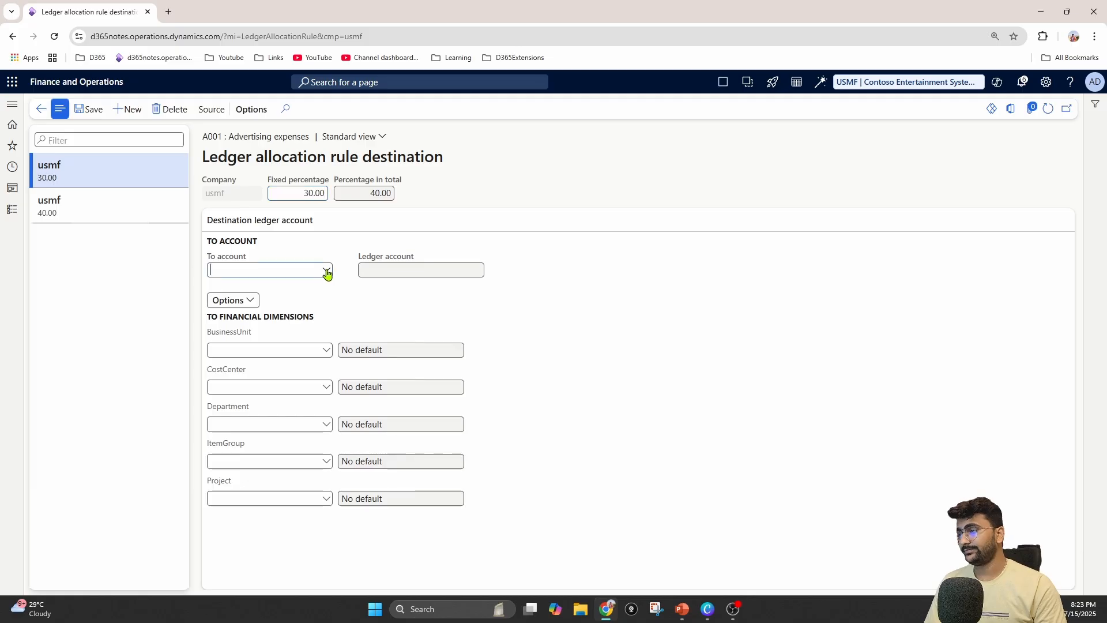
type("adv")
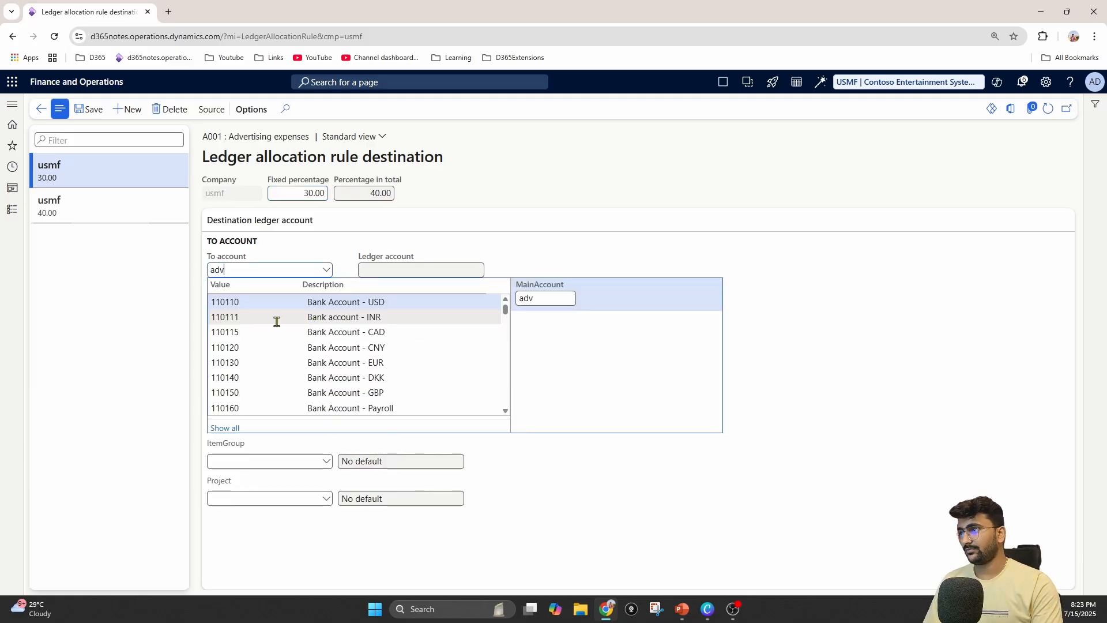
key("Return")
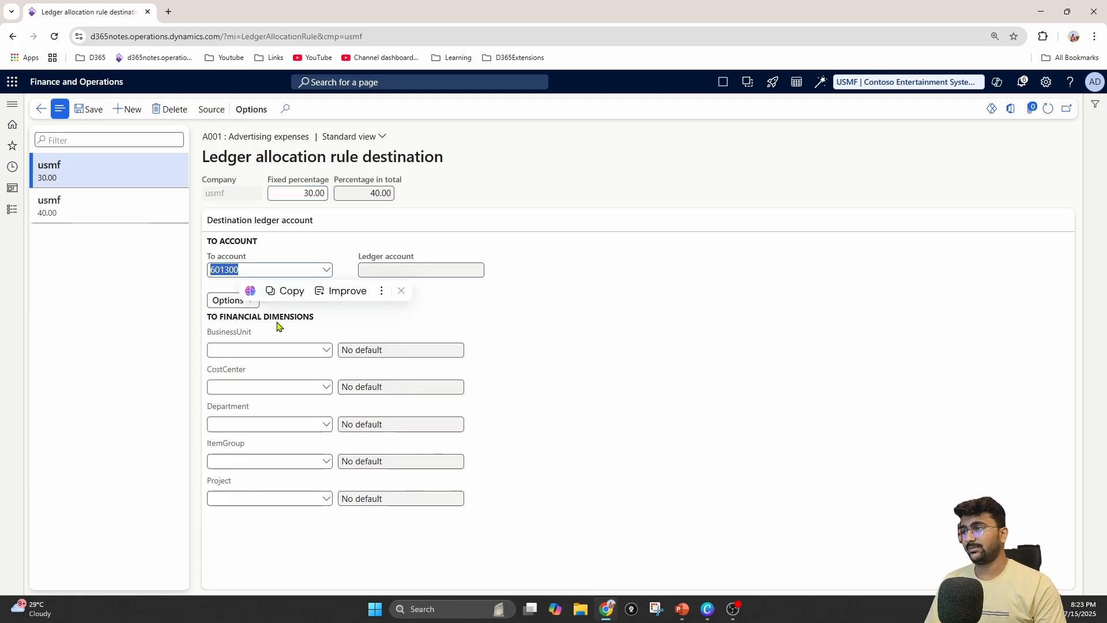
left_click(326, 270)
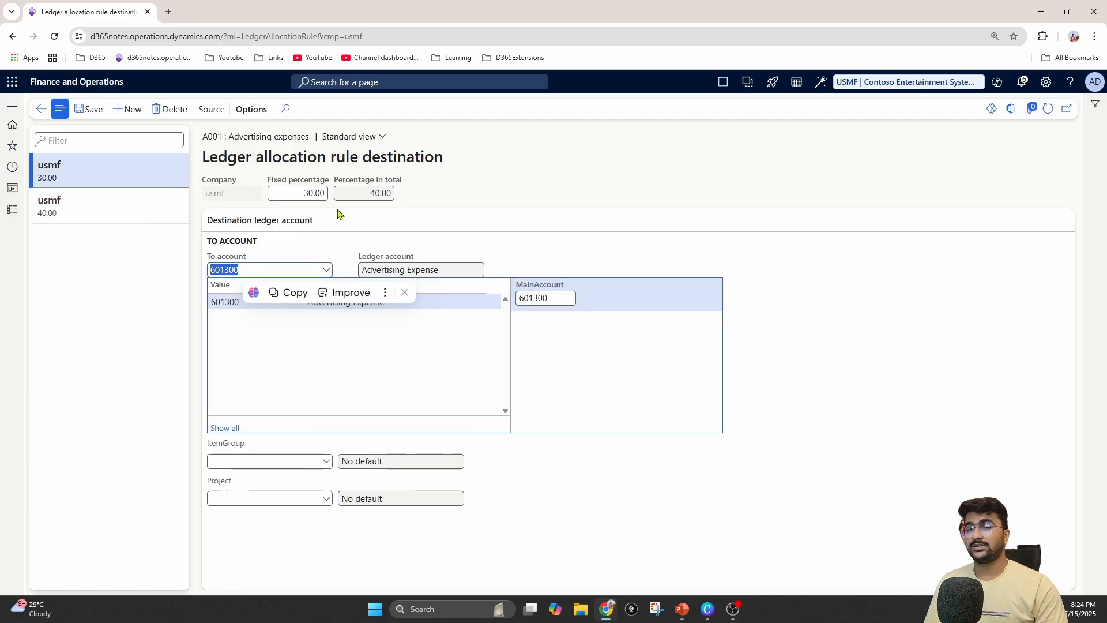
left_click(539, 262)
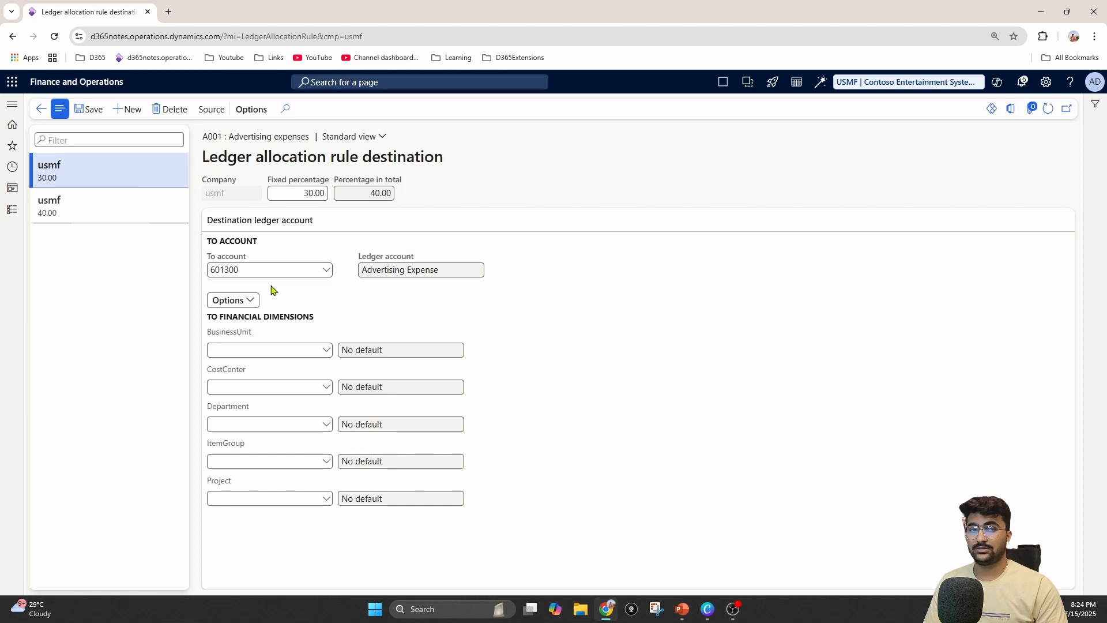
Set the second destination line's BusinessUnit to 003 (Management Consulting Practice) and save the line
left_click(327, 356)
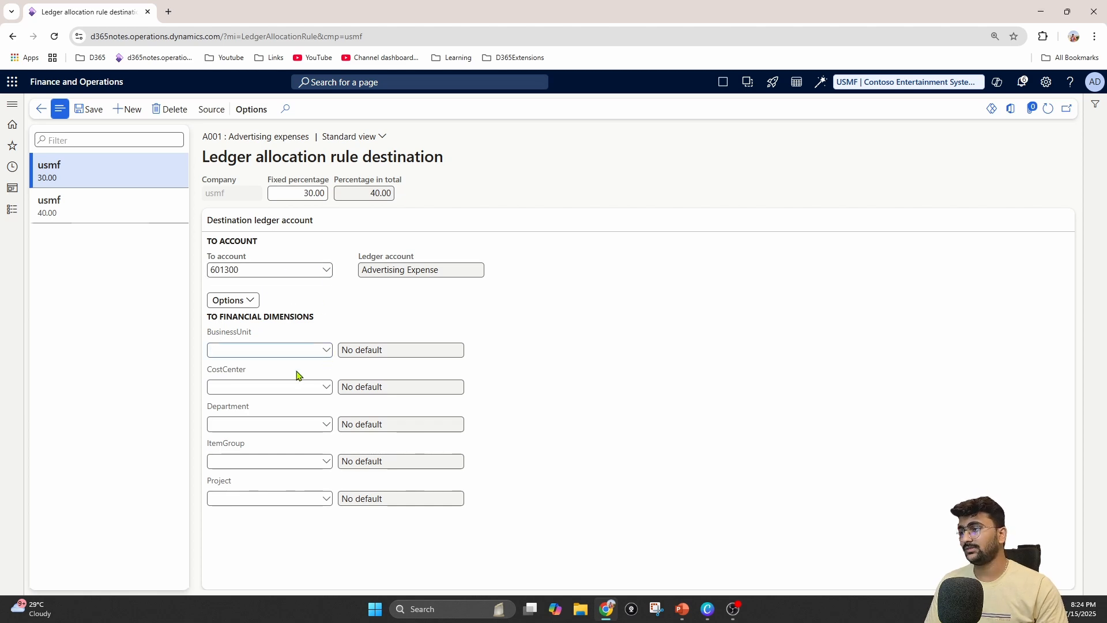
left_click(327, 351)
left_click(252, 450)
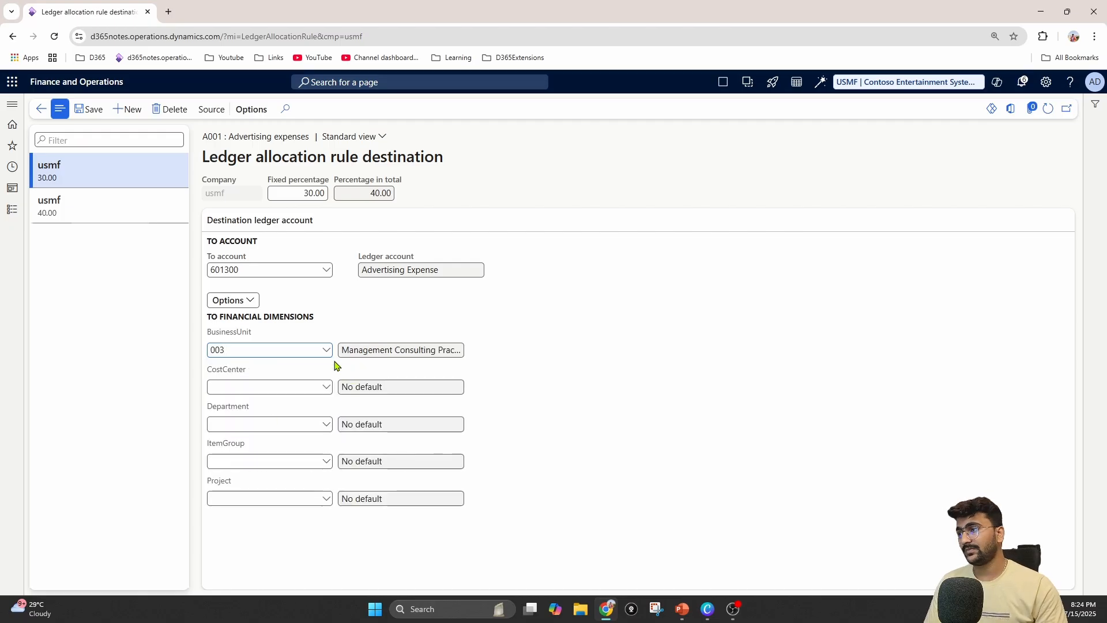
left_click(77, 111)
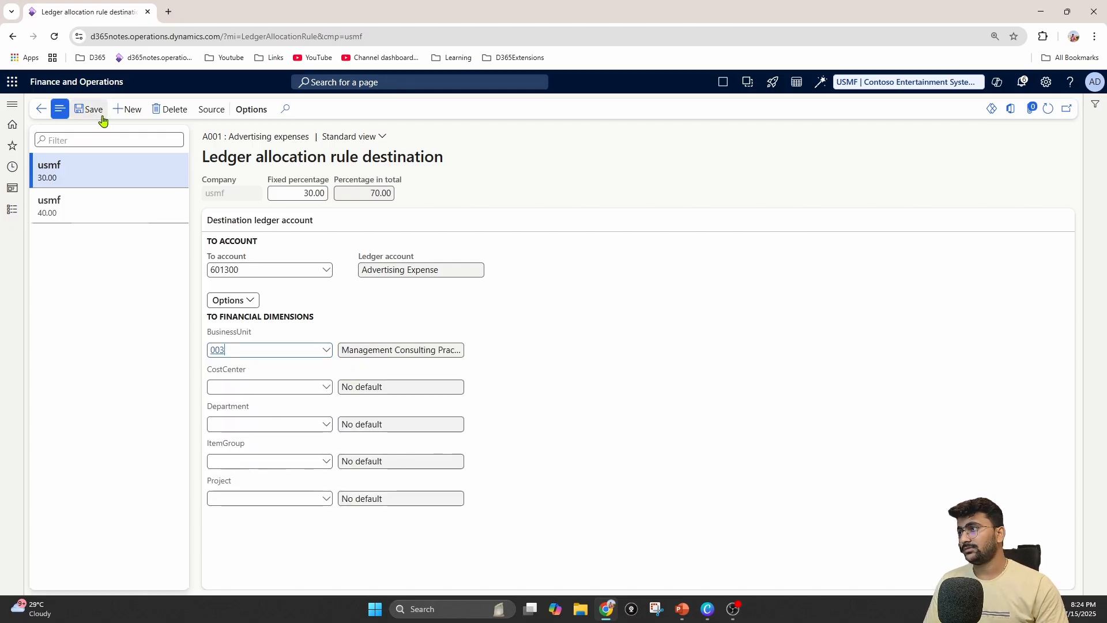
Create a third destination line with To account 601300 (Advertising Expense) and BusinessUnit 001 (Home)
left_click(129, 109)
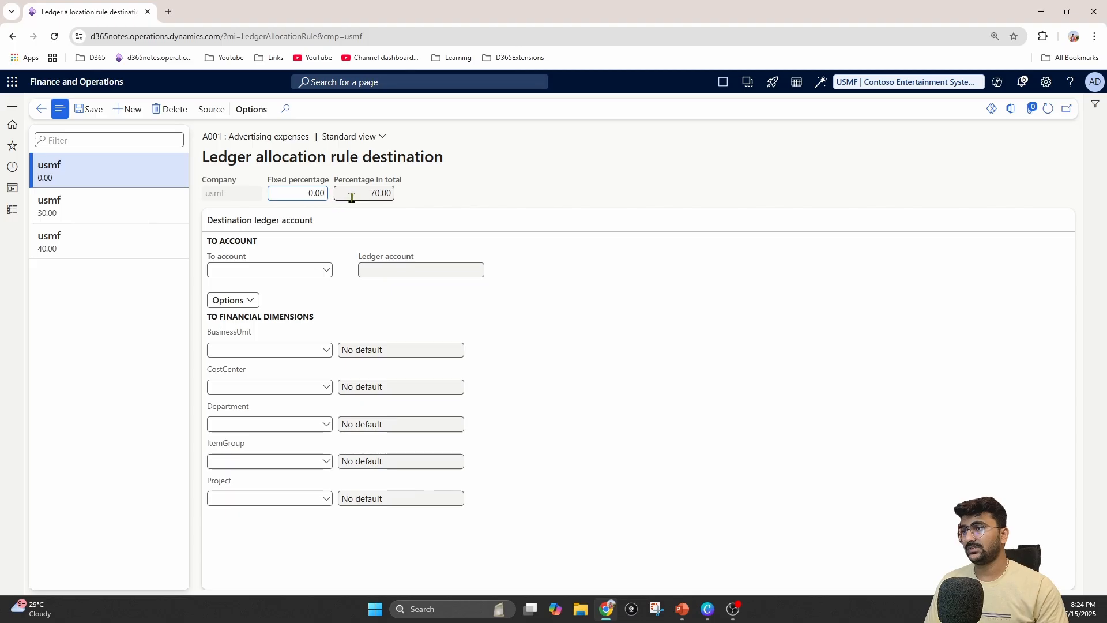
left_click(327, 271)
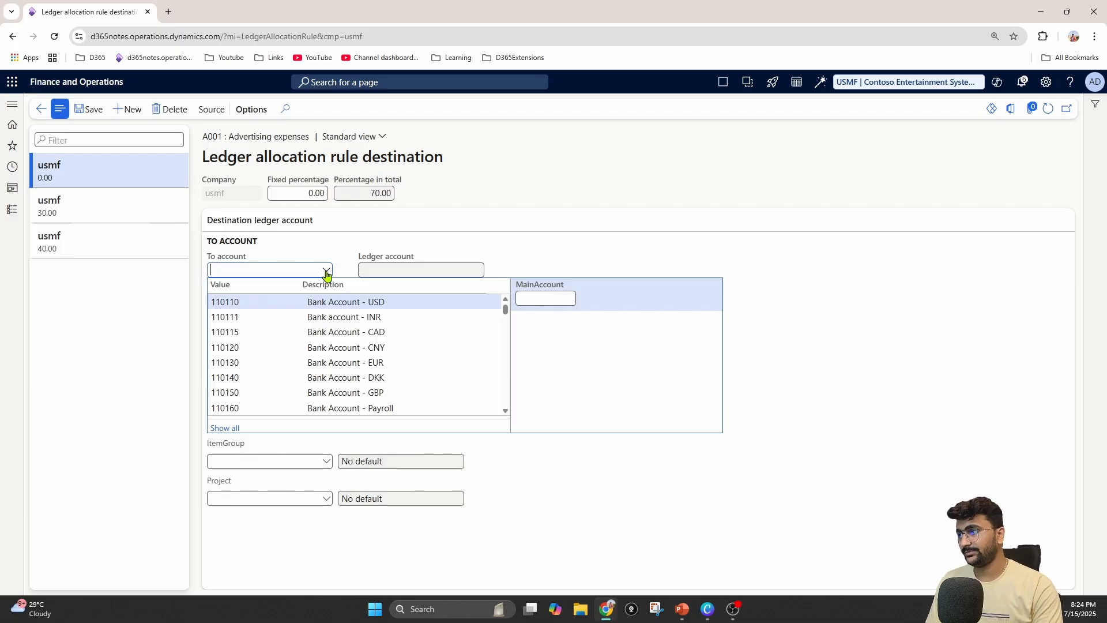
type("adver")
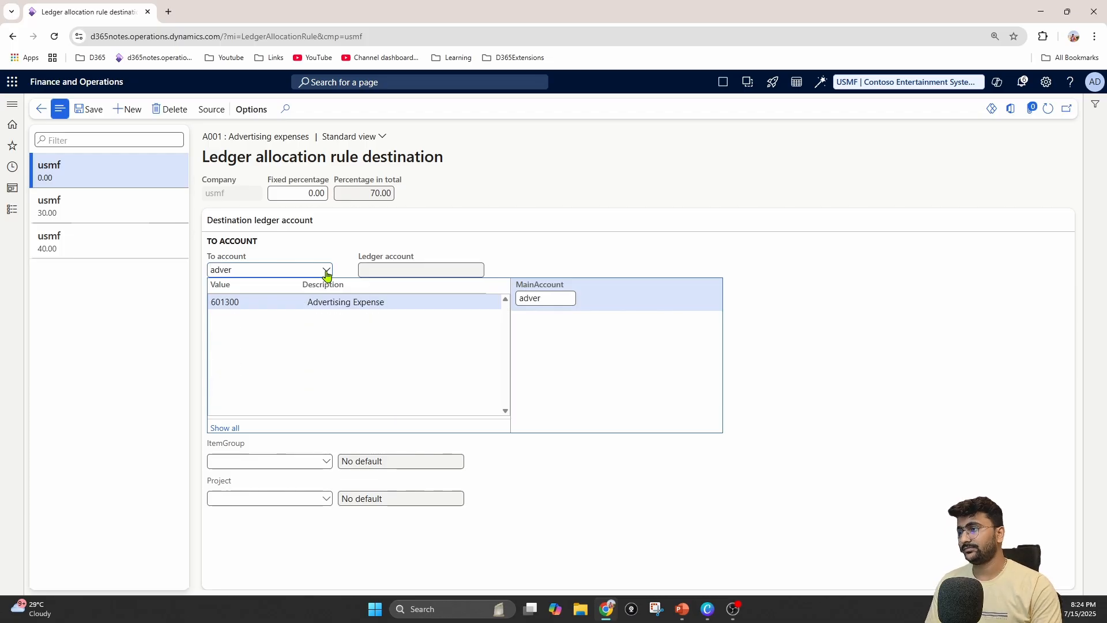
key("Return")
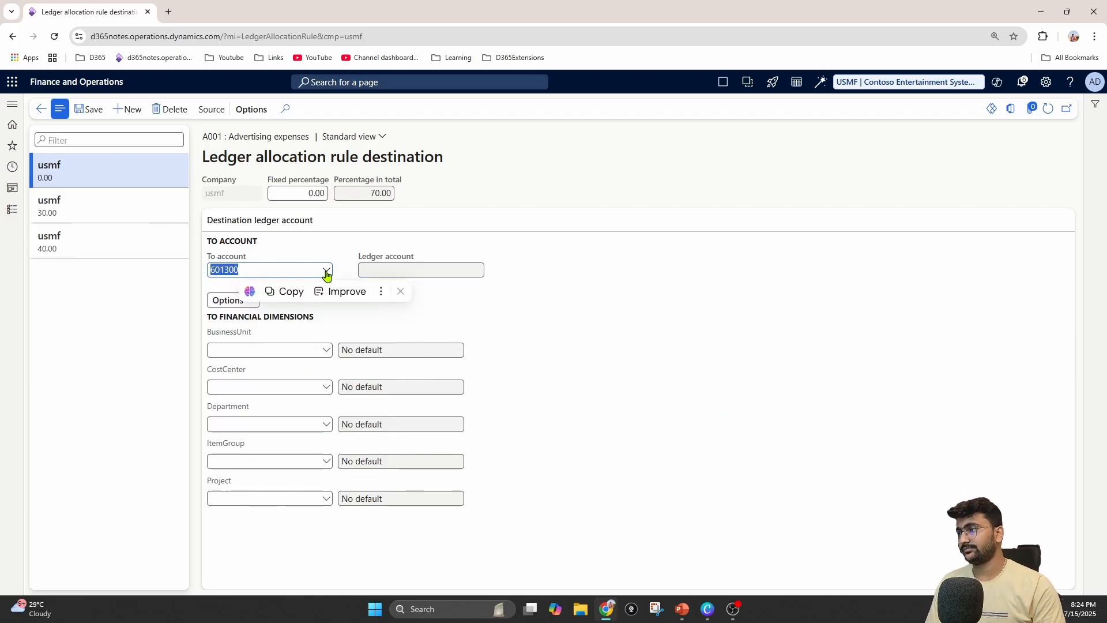
left_click(328, 351)
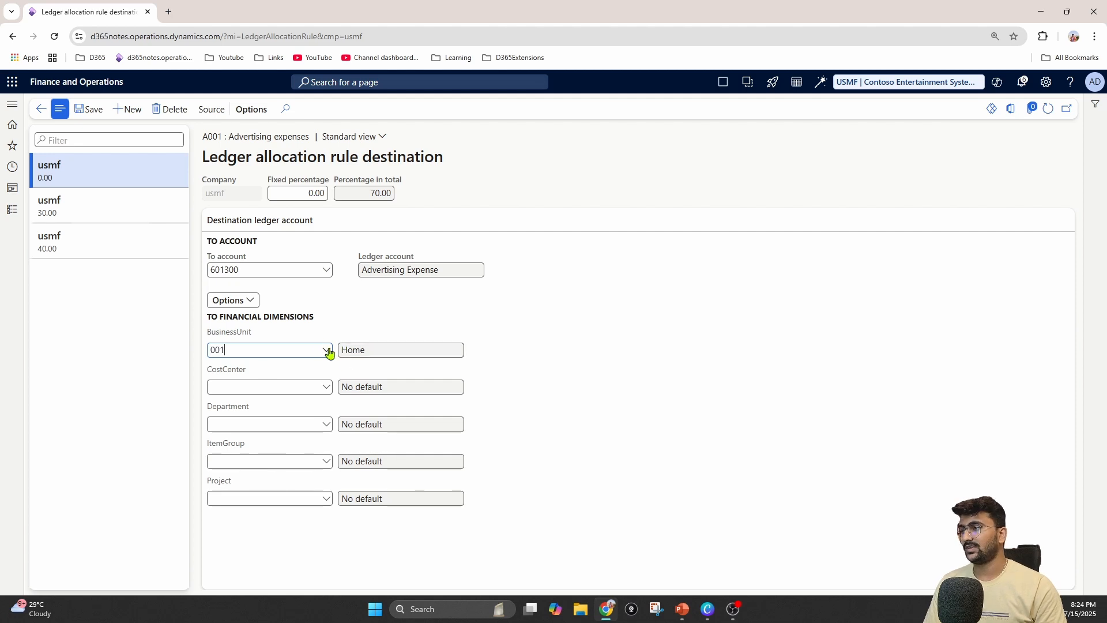
Set the third destination line's fixed percentage to 30, save it and check the percentage in total
left_click(301, 195)
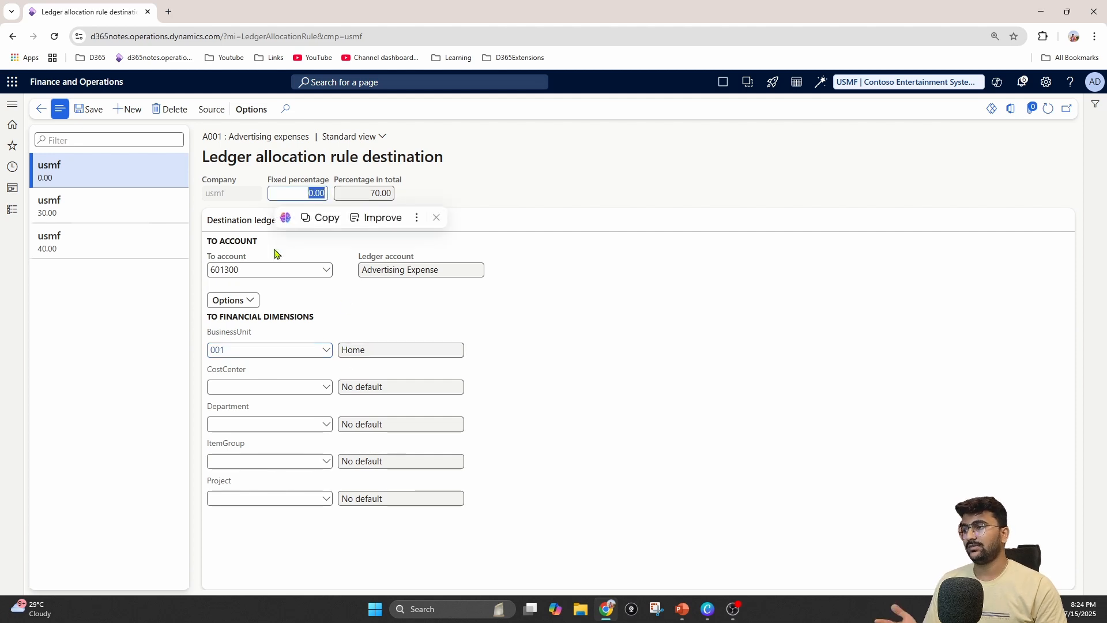
type("30")
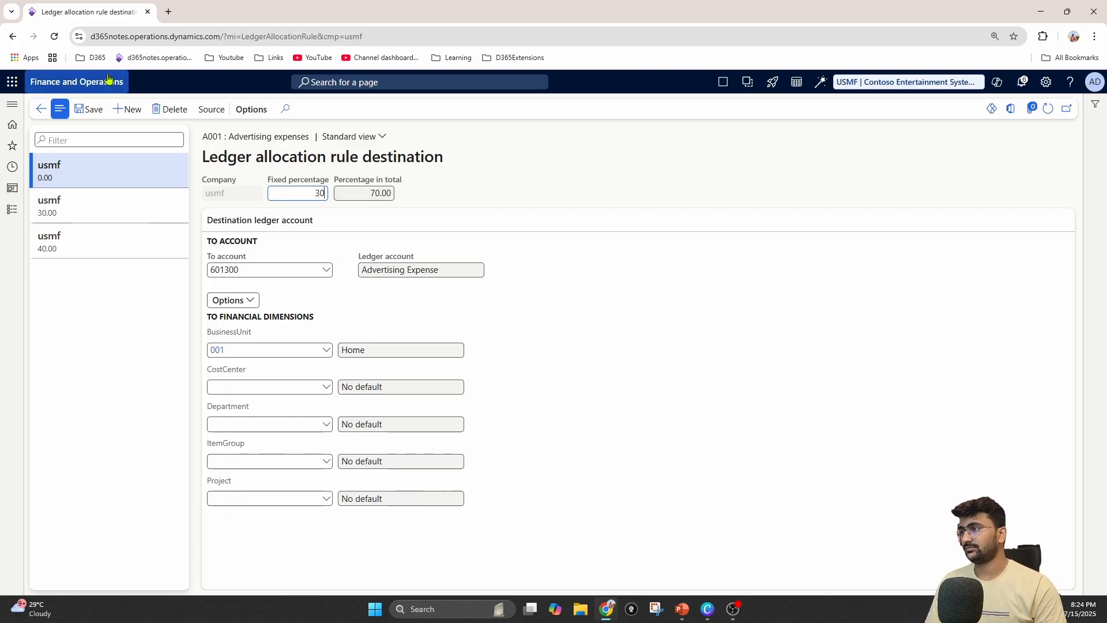
left_click(85, 115)
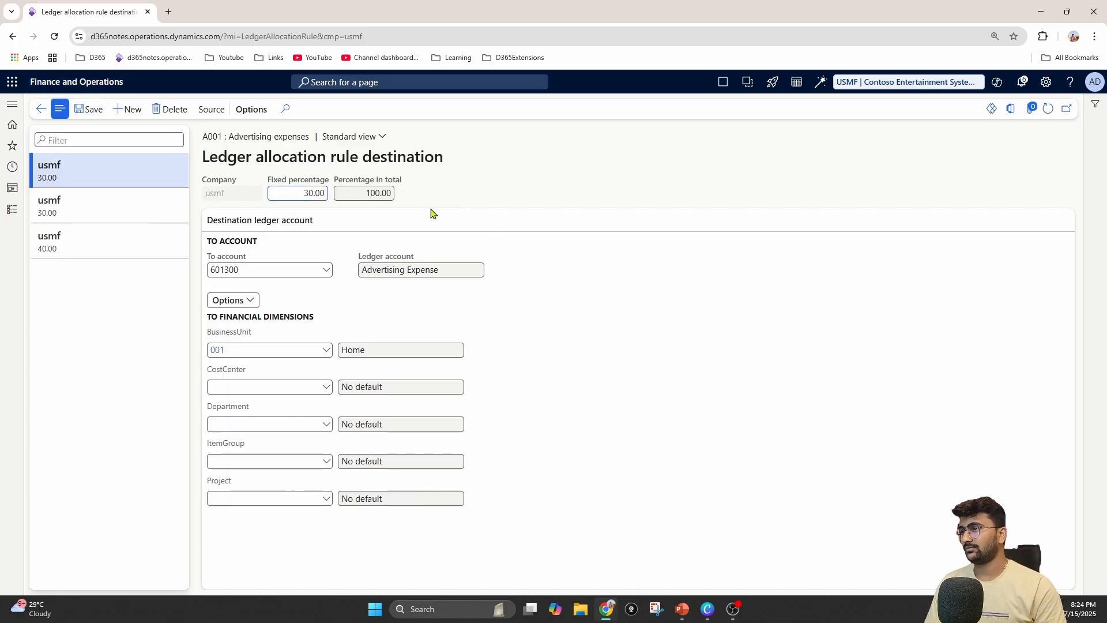
left_click(366, 192)
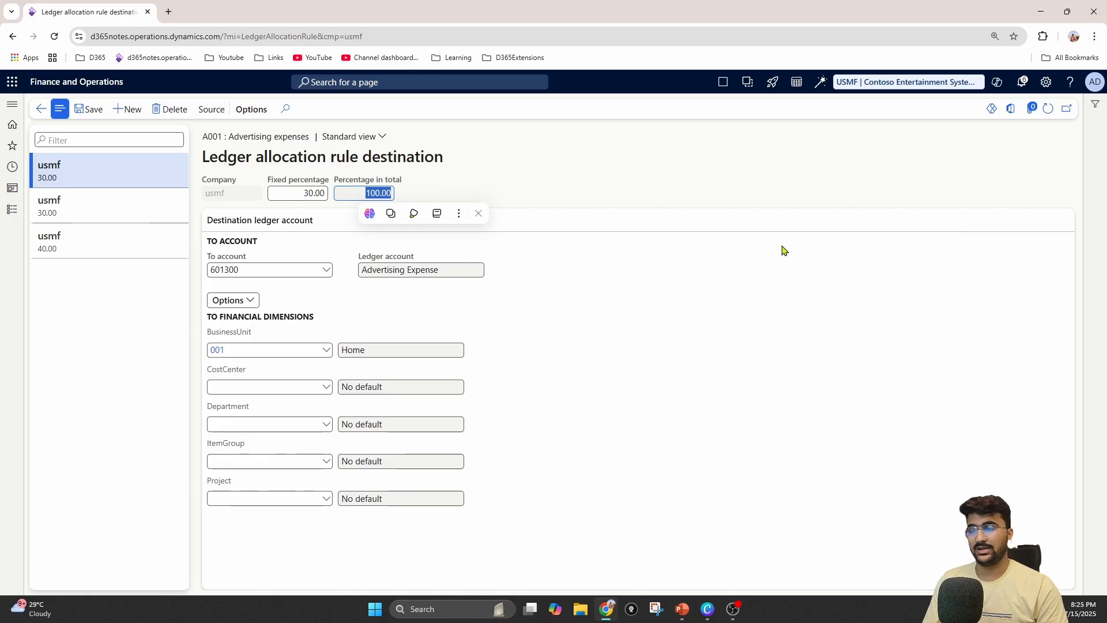